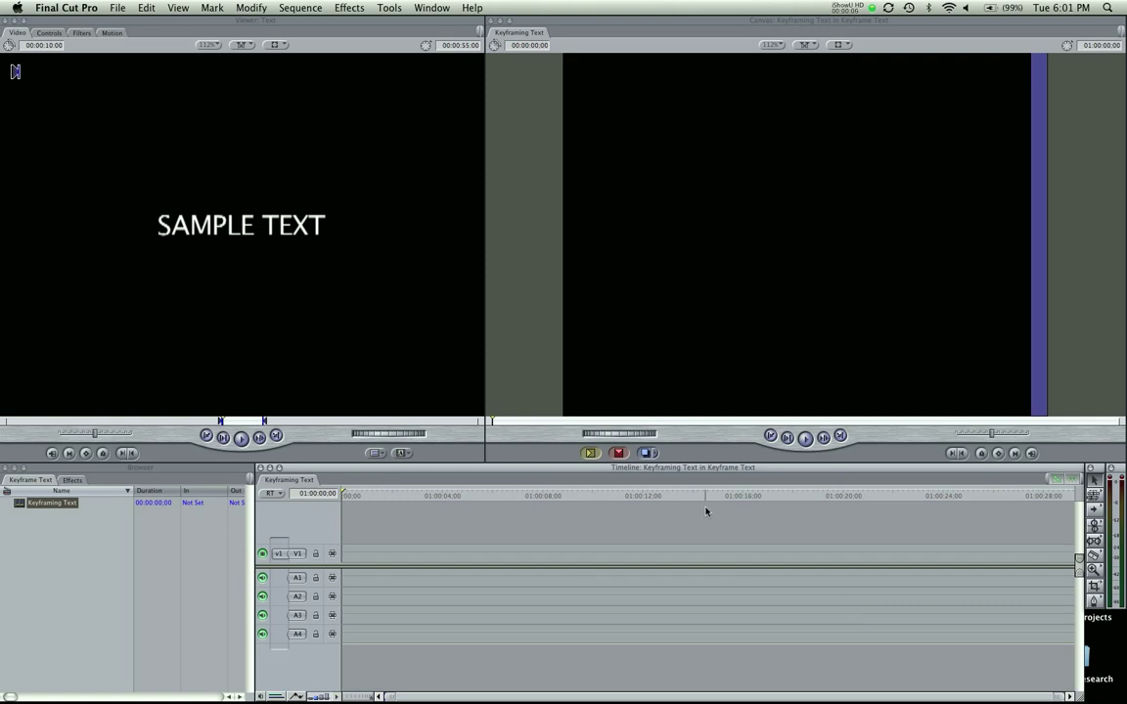
Create a new basic Text generator from the generator list.
left_click(58, 571)
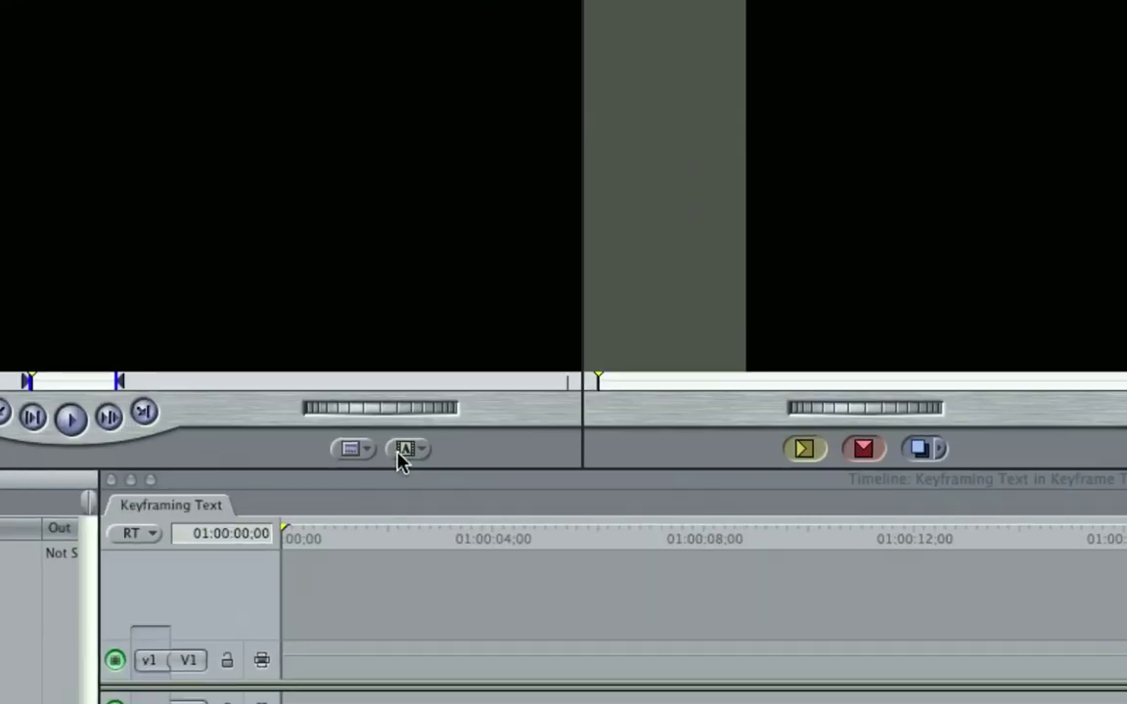
left_click(400, 453)
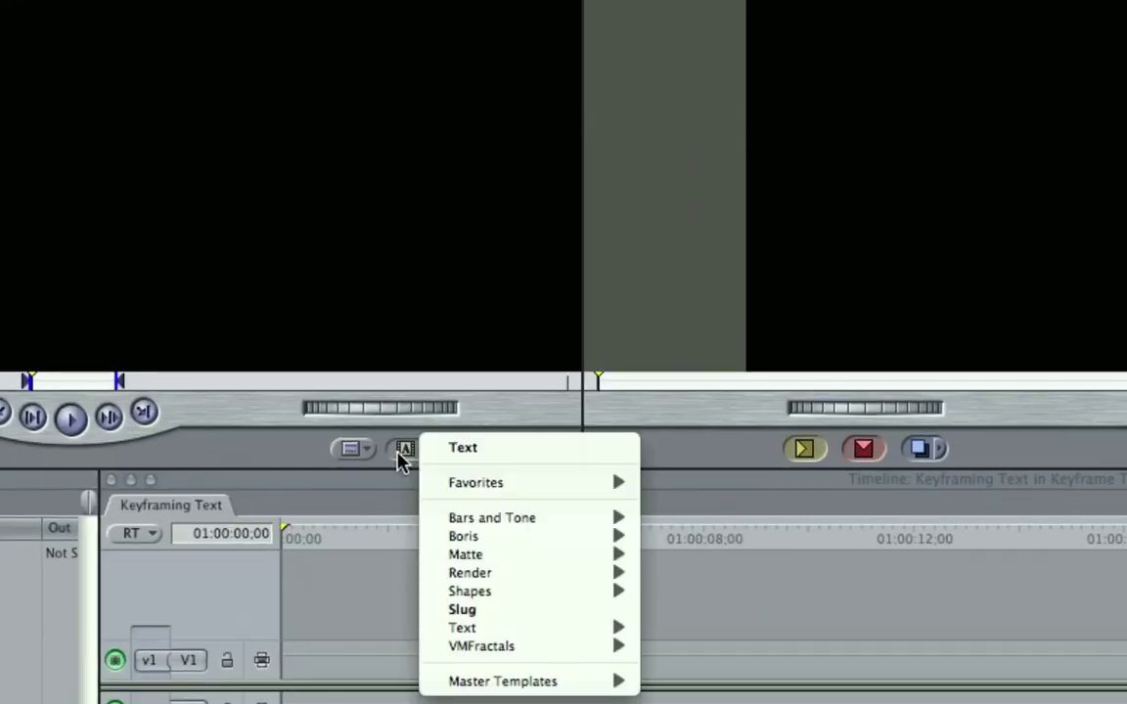
mouse_move(518, 598)
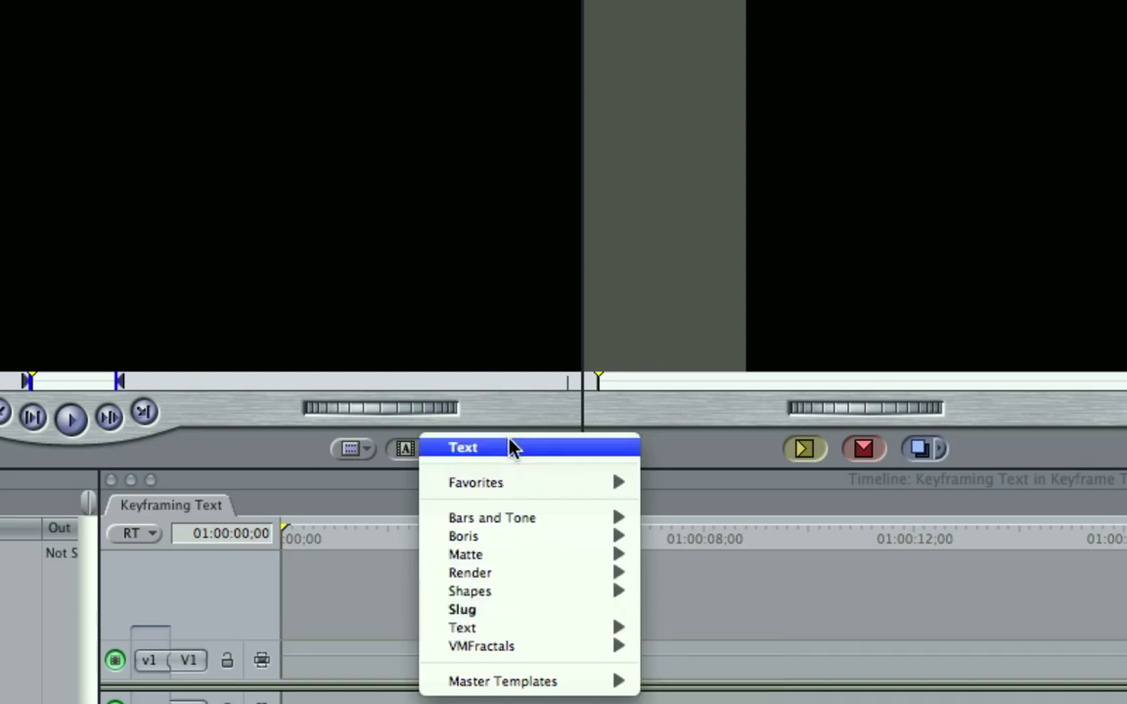
mouse_move(548, 634)
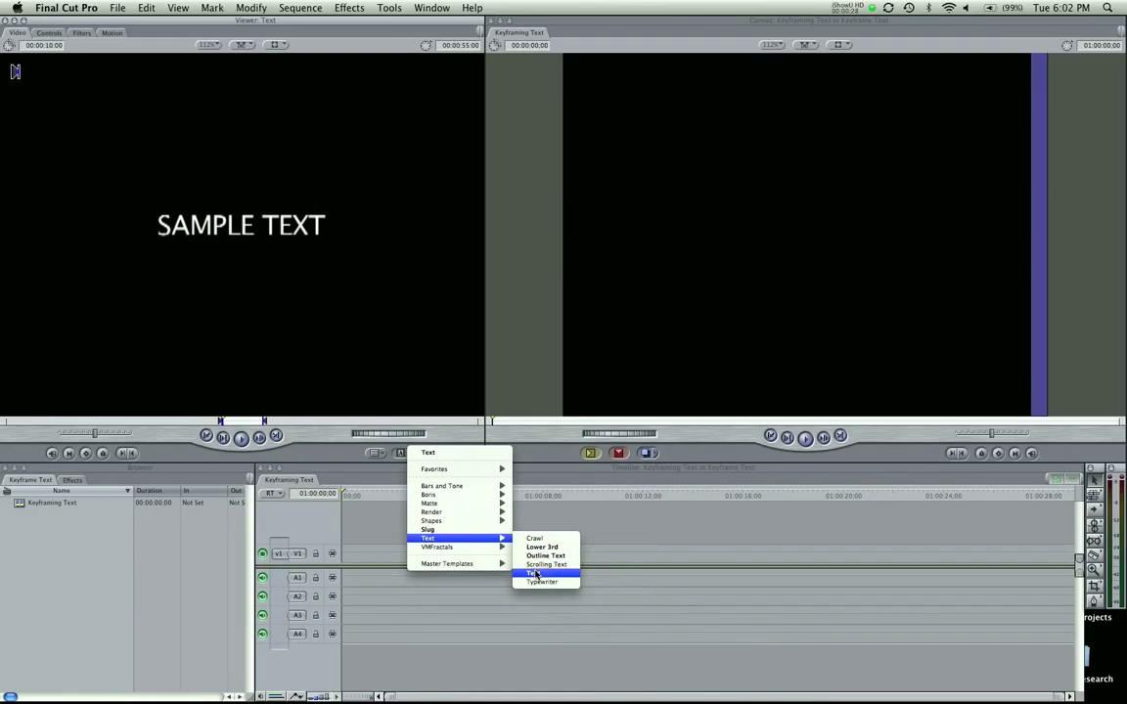
left_click(536, 573)
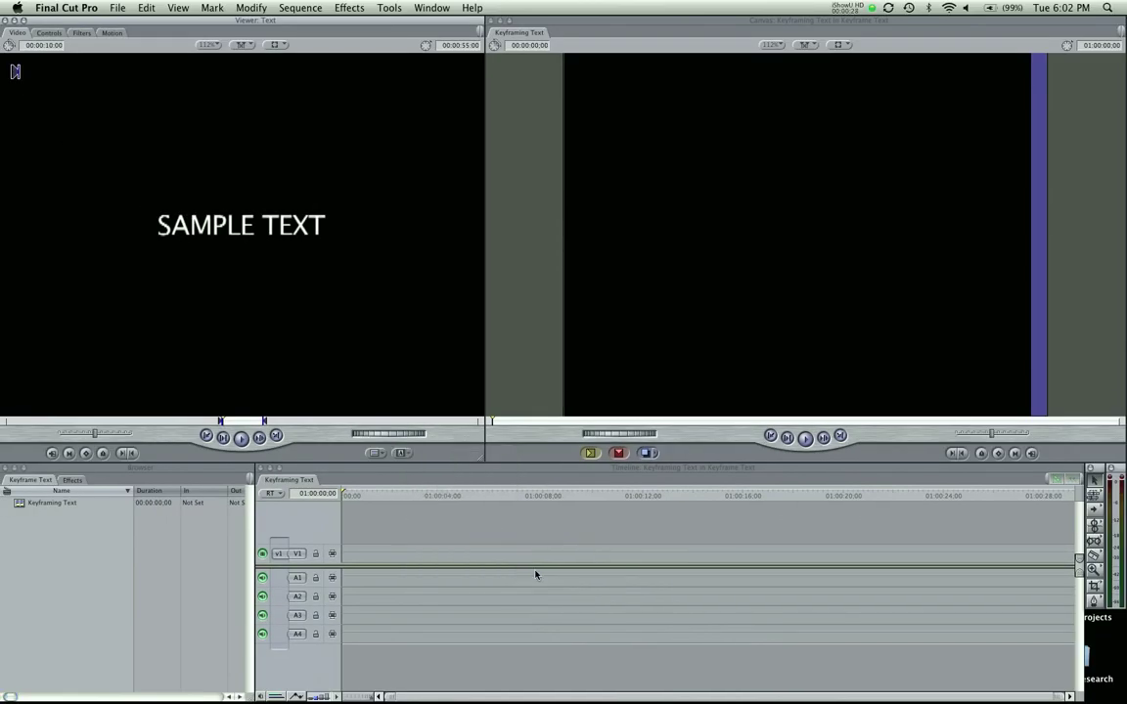
Replace SAMPLE TEXT with 'FinalCutKing.com' and set the font to Bell MT.
left_click(55, 35)
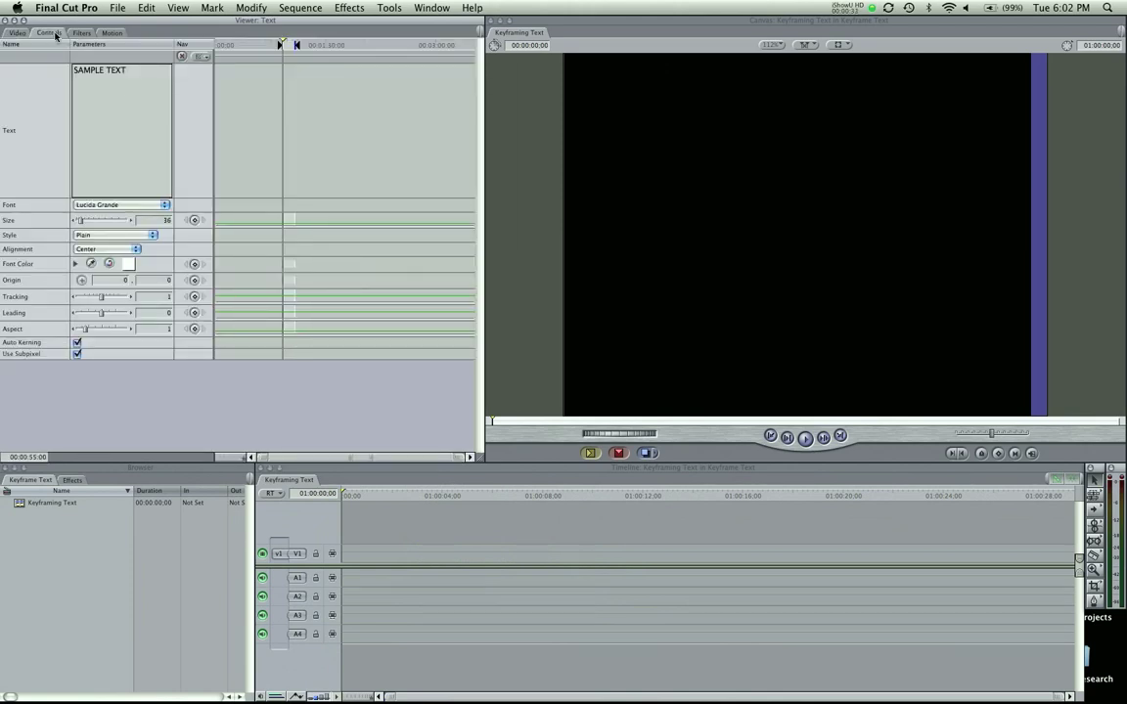
left_click(129, 97)
type("FinalCutKing.com")
left_click(118, 205)
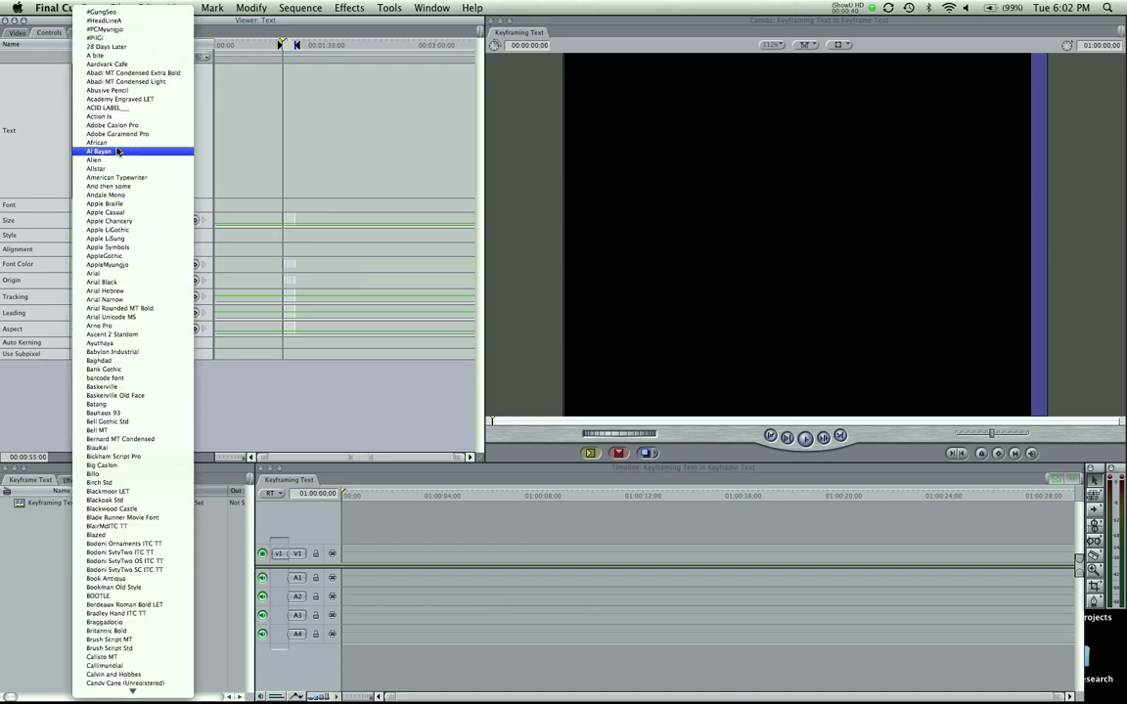
left_click(118, 170)
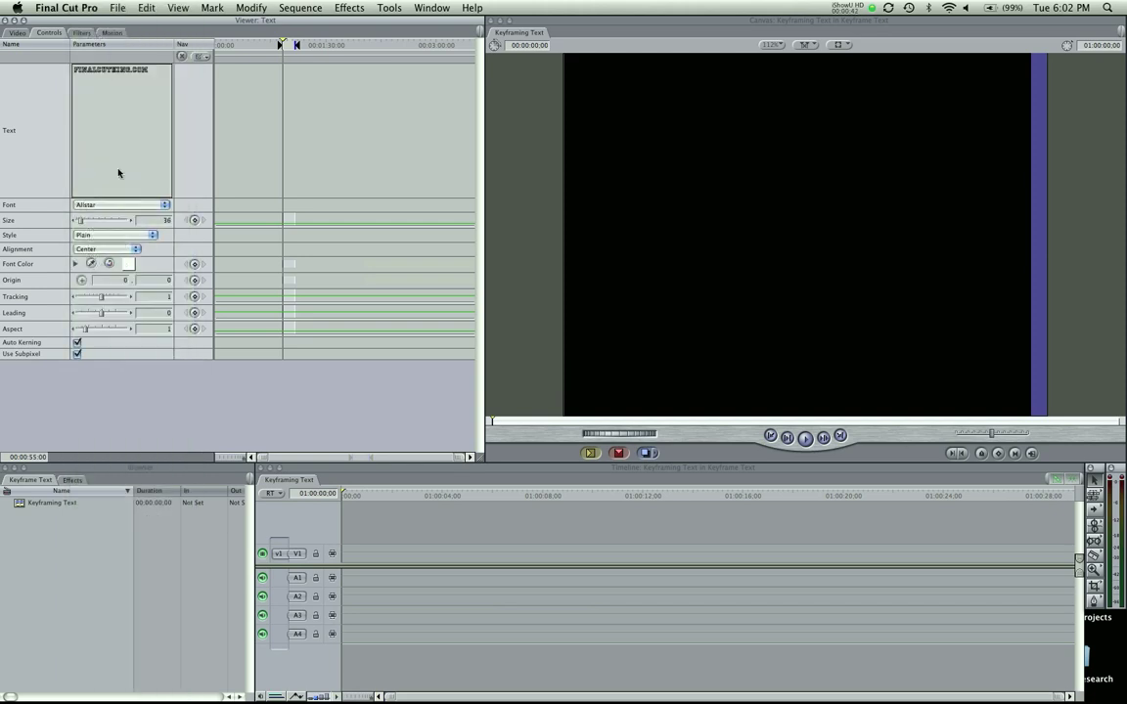
left_click(109, 206)
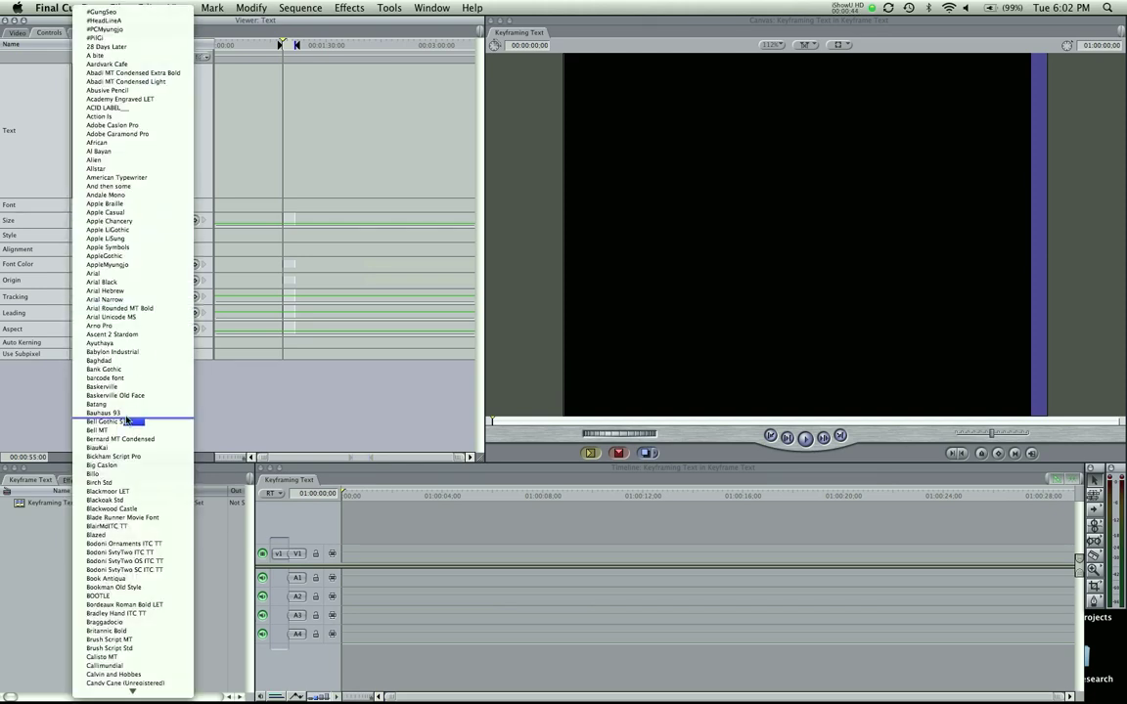
left_click(122, 431)
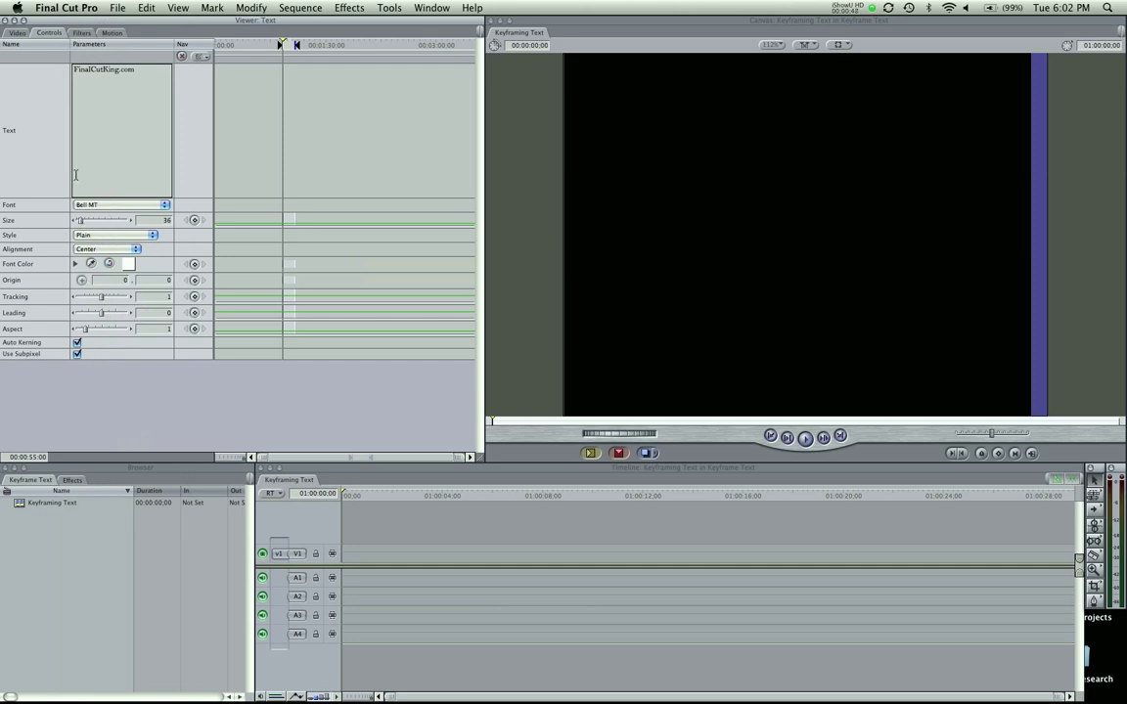
left_click(17, 32)
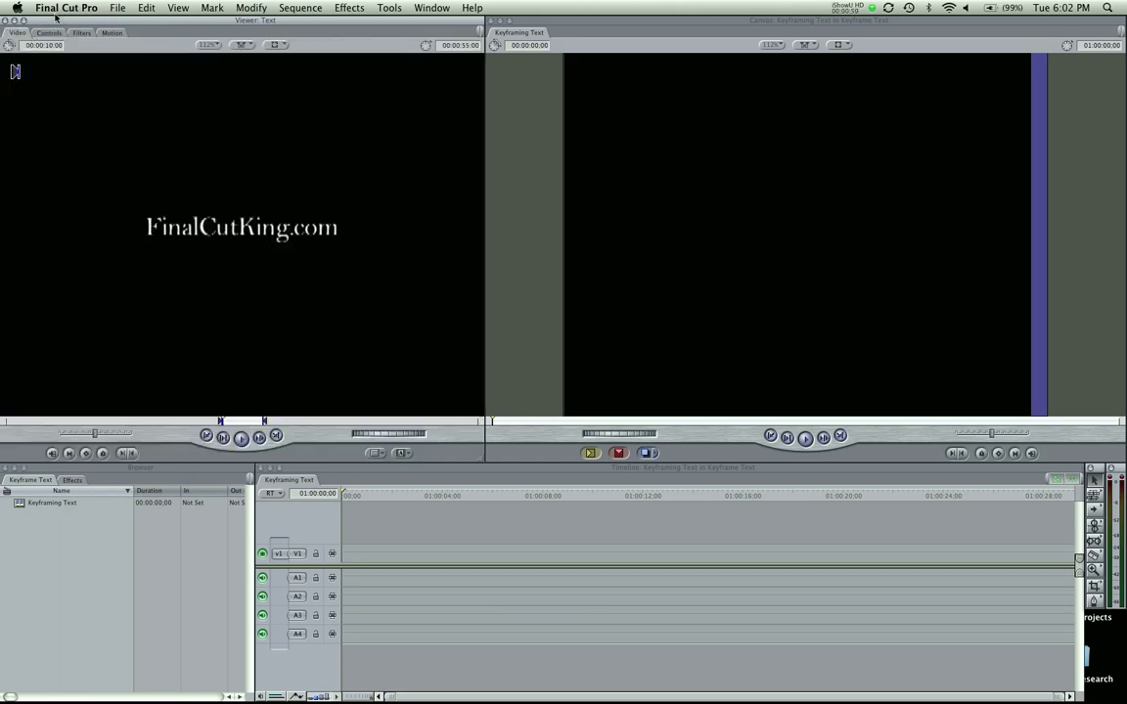
Place the title clip on track V1 and enlarge its text size from 36 to 54.
left_click_drag(162, 217, 419, 555)
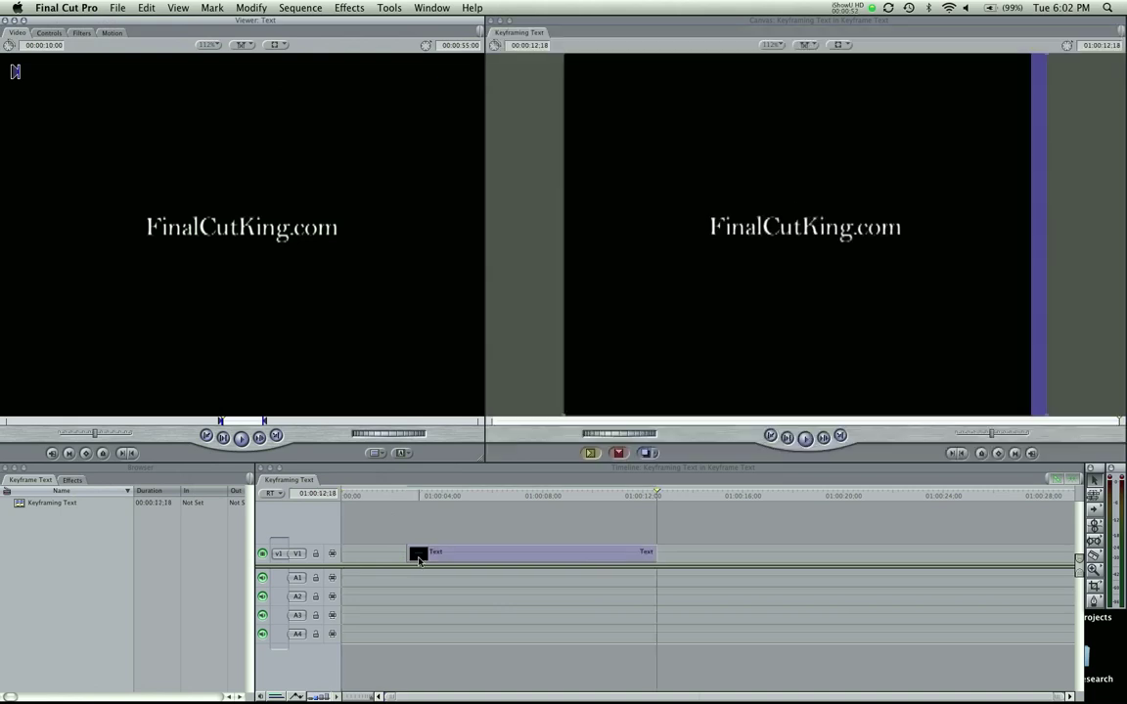
double_click(421, 556)
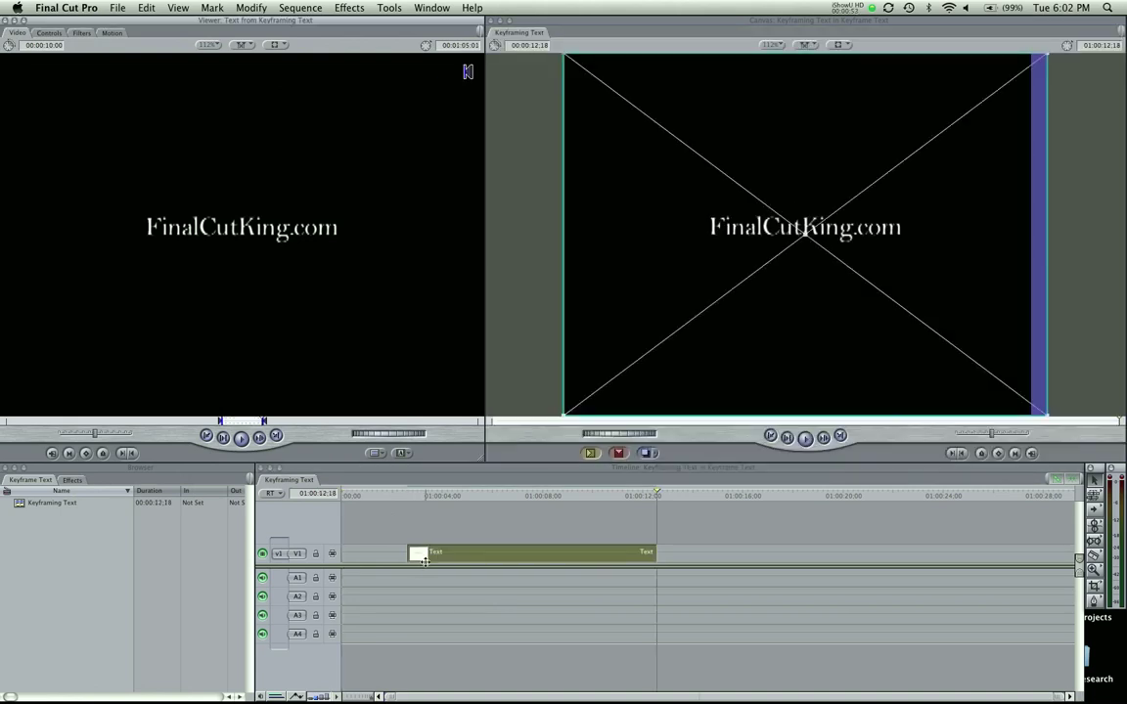
left_click(44, 32)
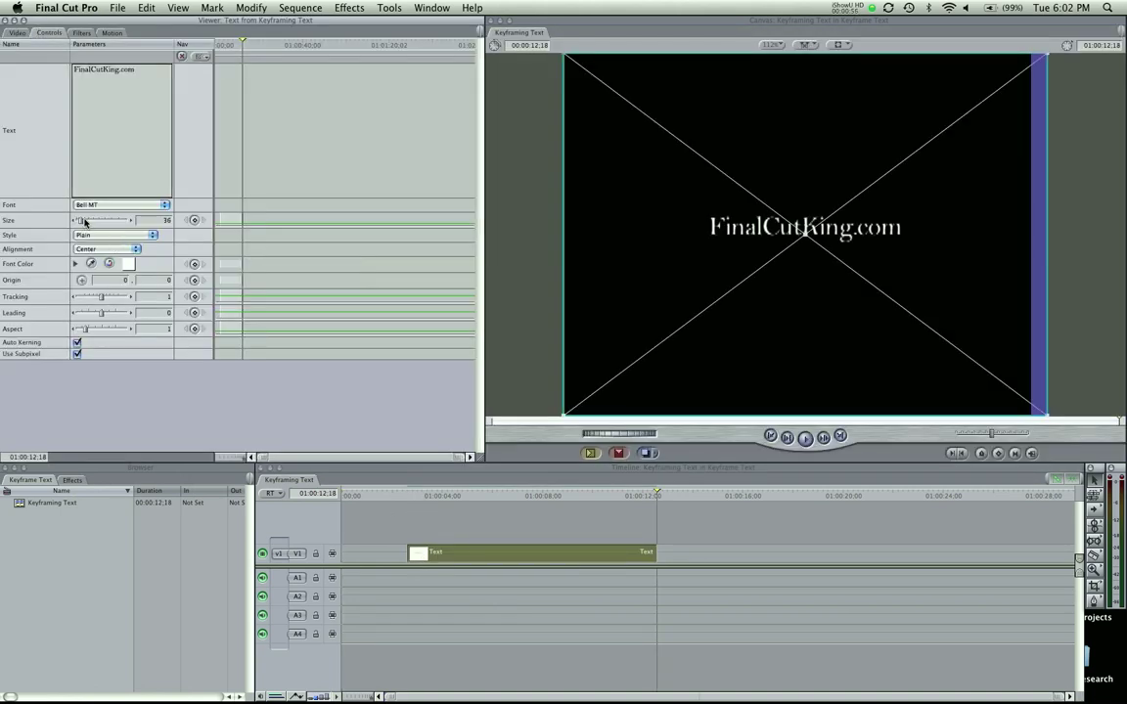
left_click_drag(84, 221, 83, 221)
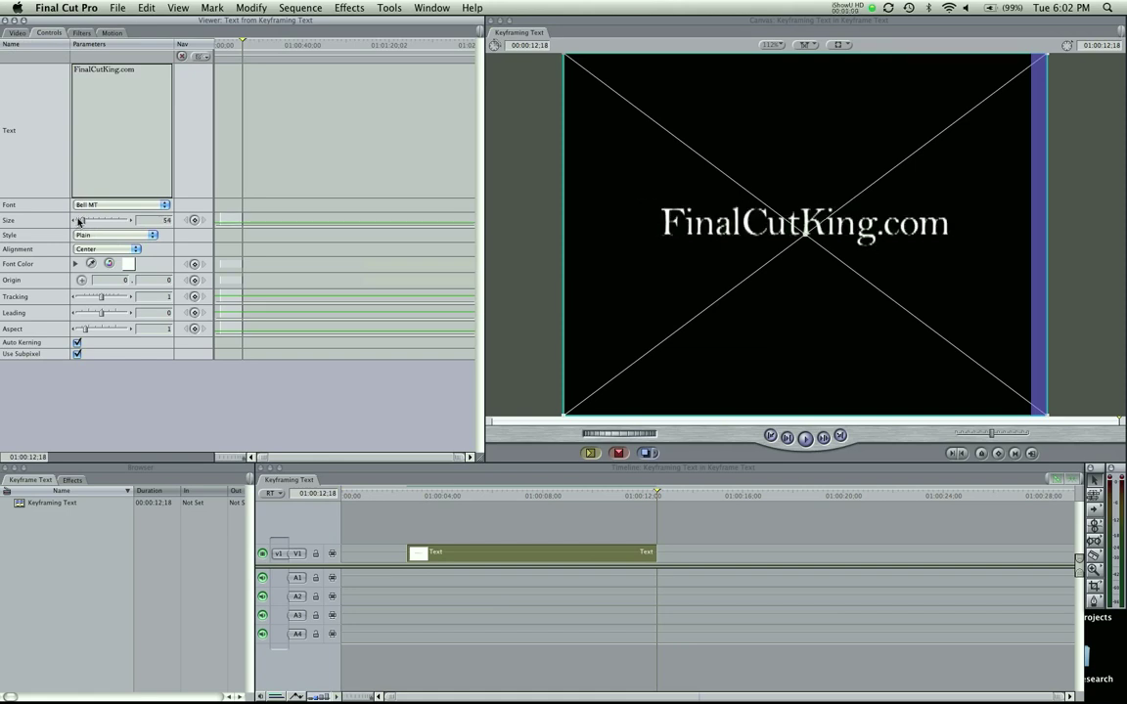
Set the title clip's duration to 5 seconds (500) and play it back.
left_click(448, 497)
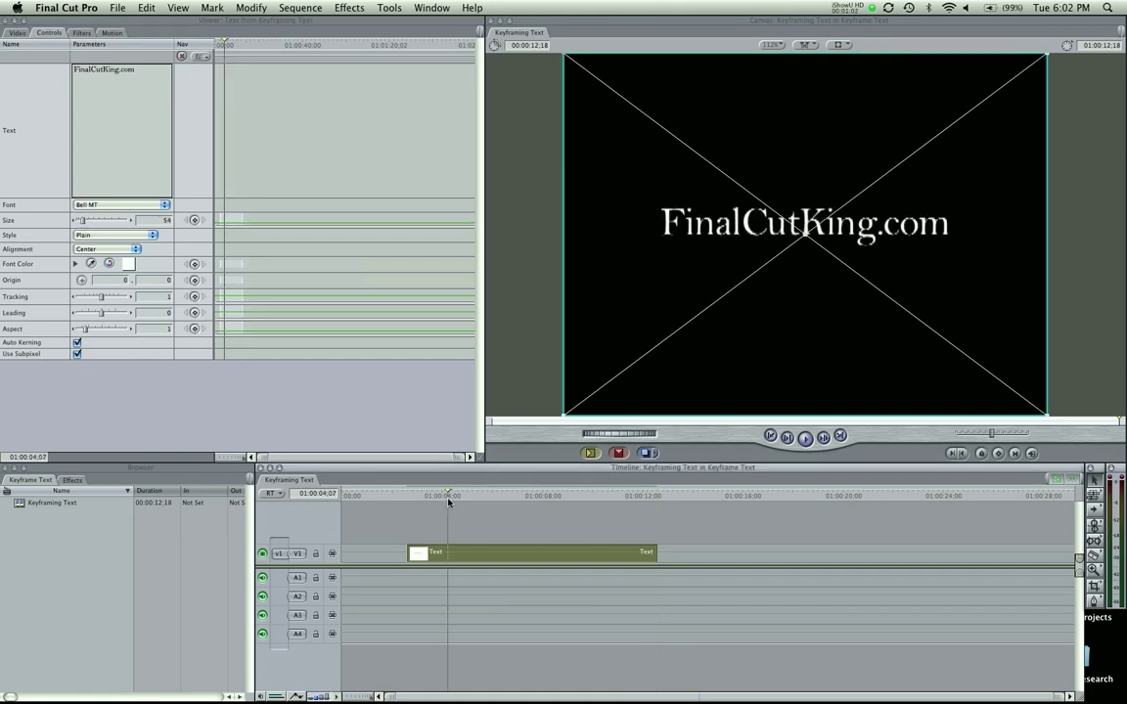
left_click_drag(448, 500, 415, 500)
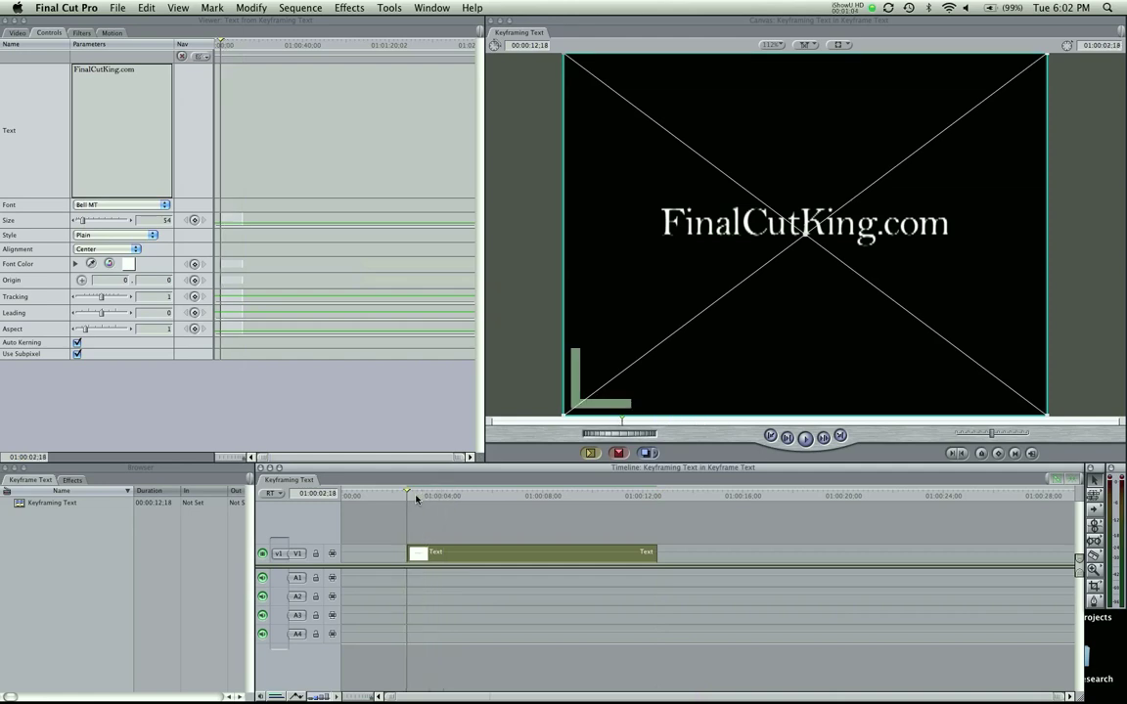
left_click(14, 34)
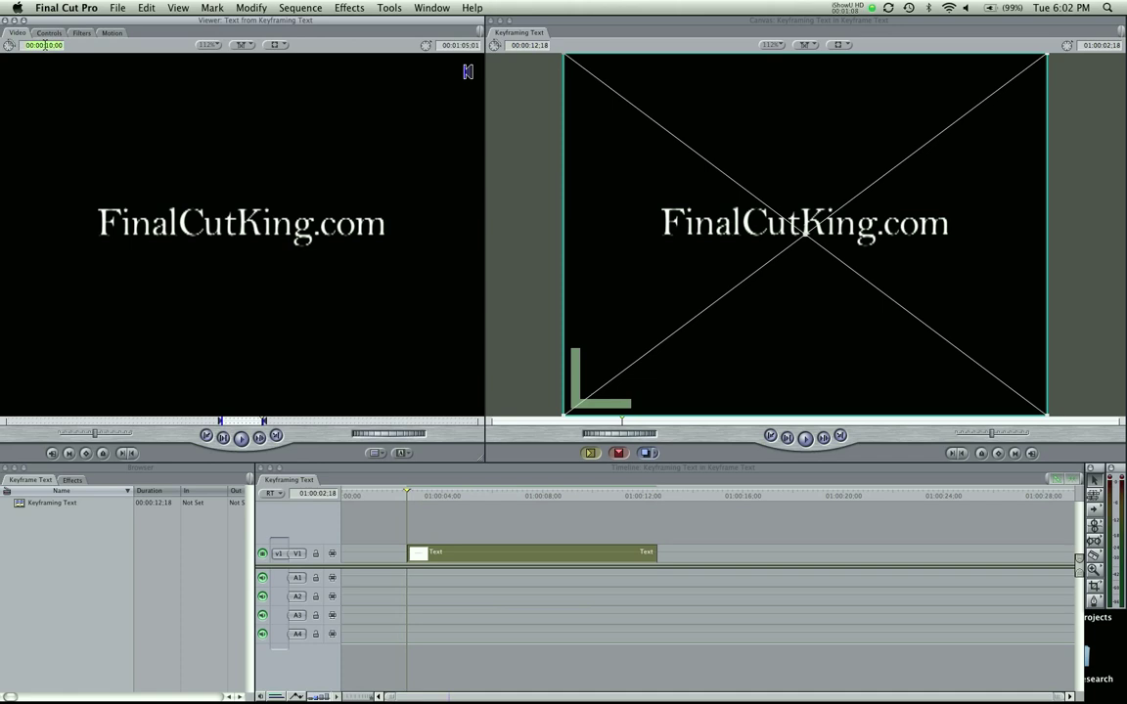
left_click(45, 45)
type("500")
key("Return")
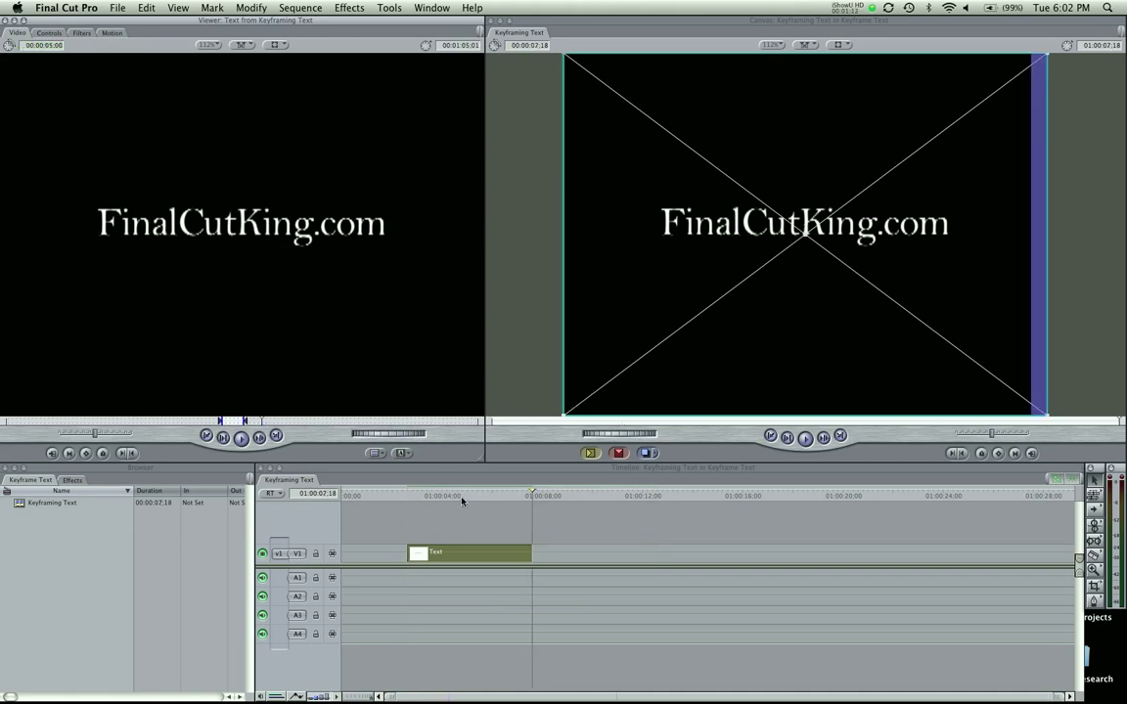
left_click_drag(462, 501, 422, 505)
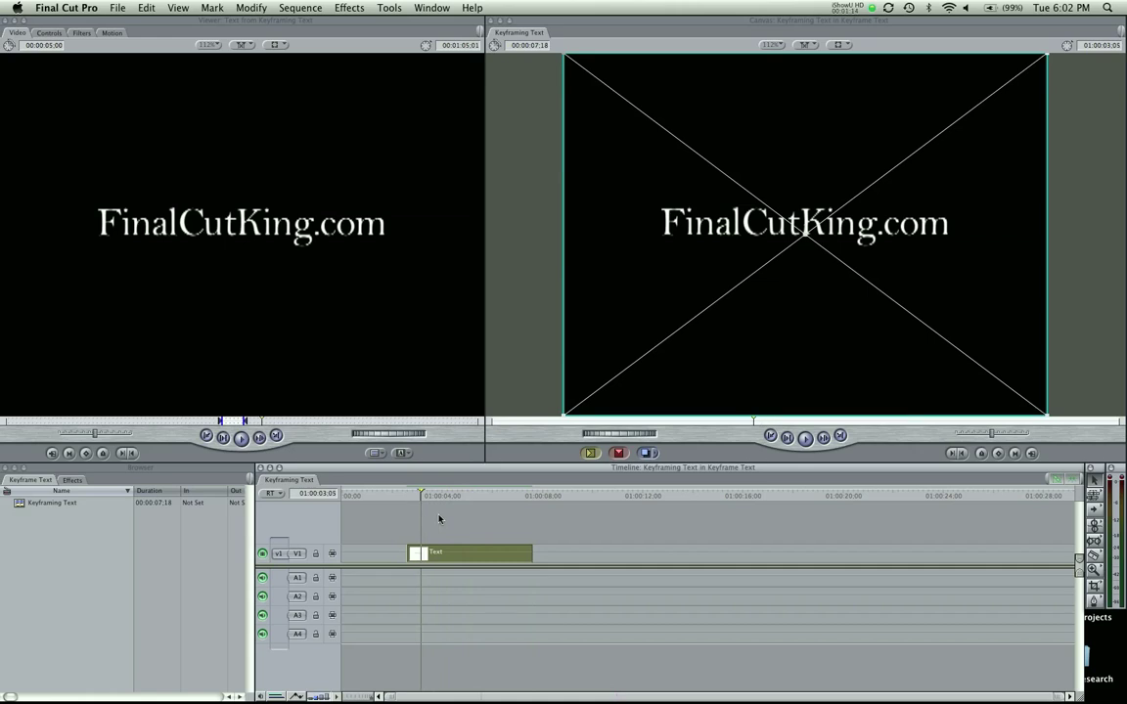
key("space")
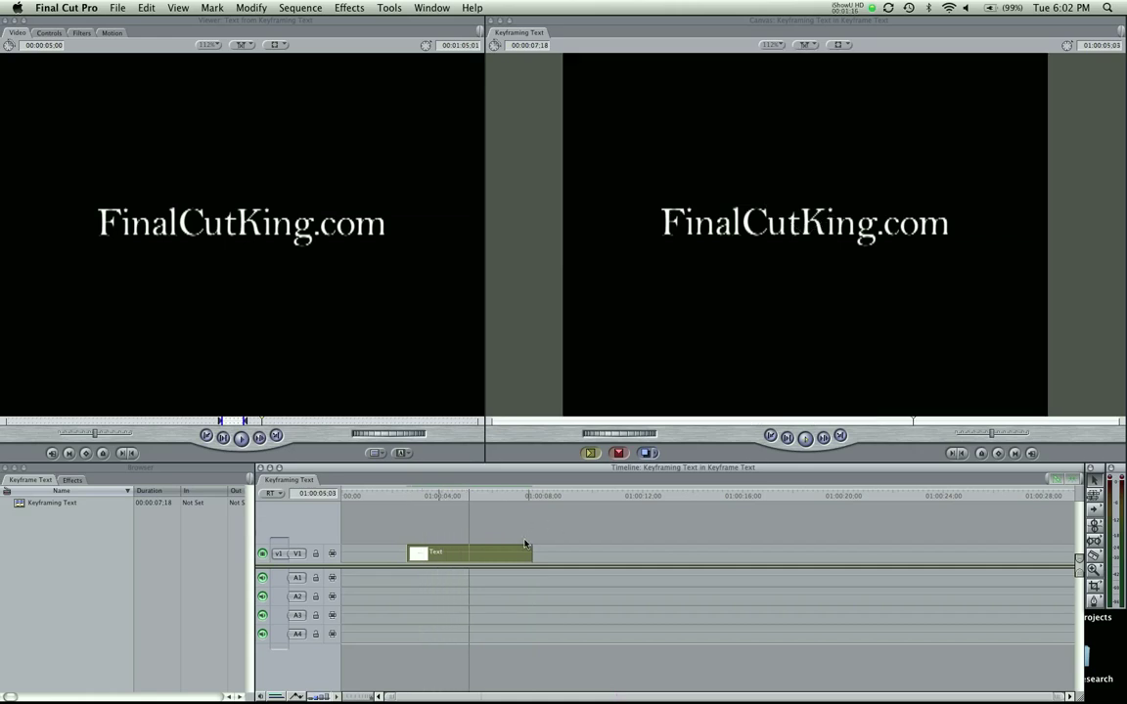
key("space")
Change the title font to Copperplate and preview the result.
left_click(51, 33)
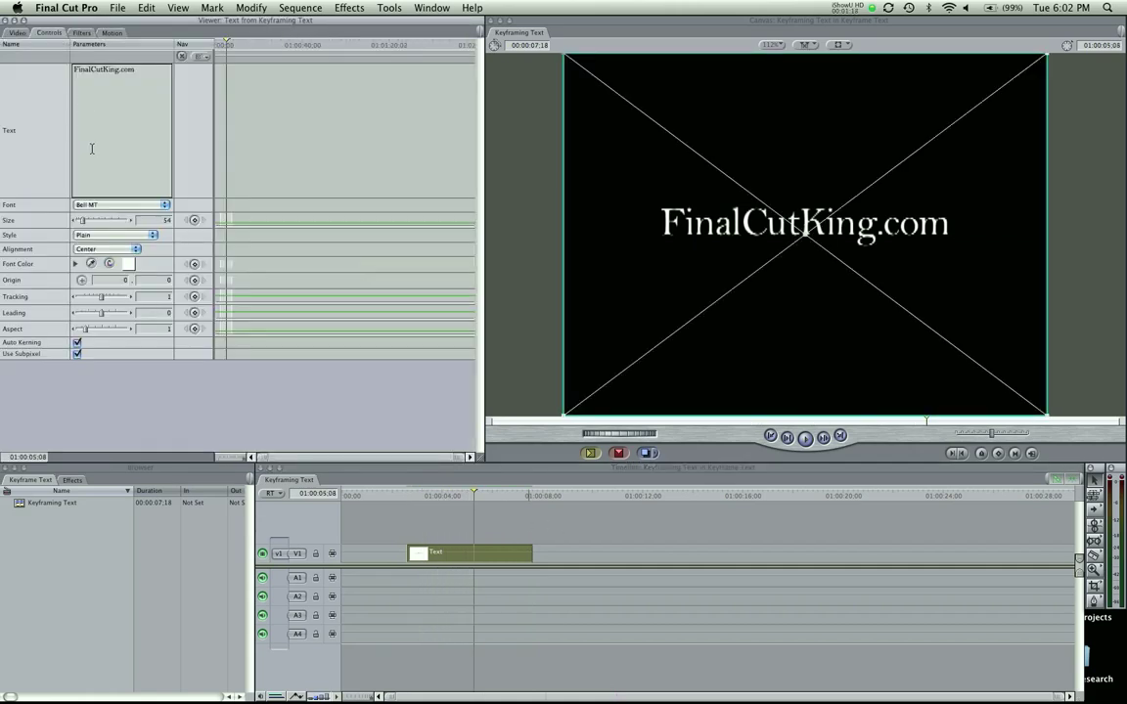
left_click(88, 205)
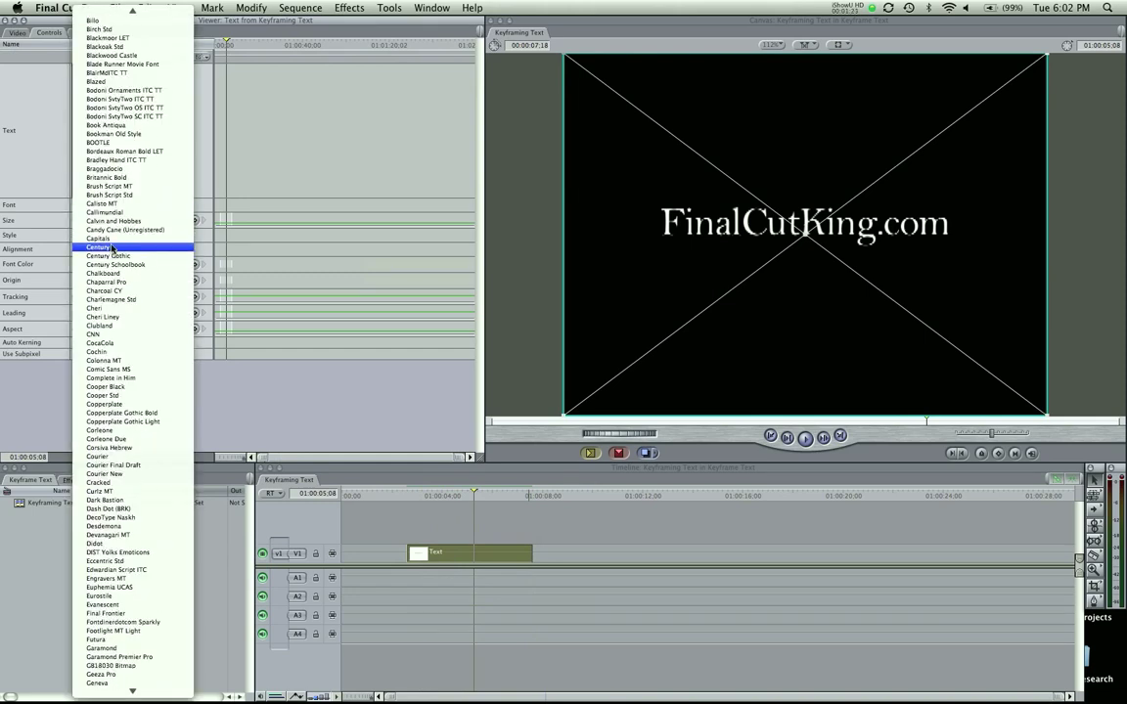
left_click(127, 404)
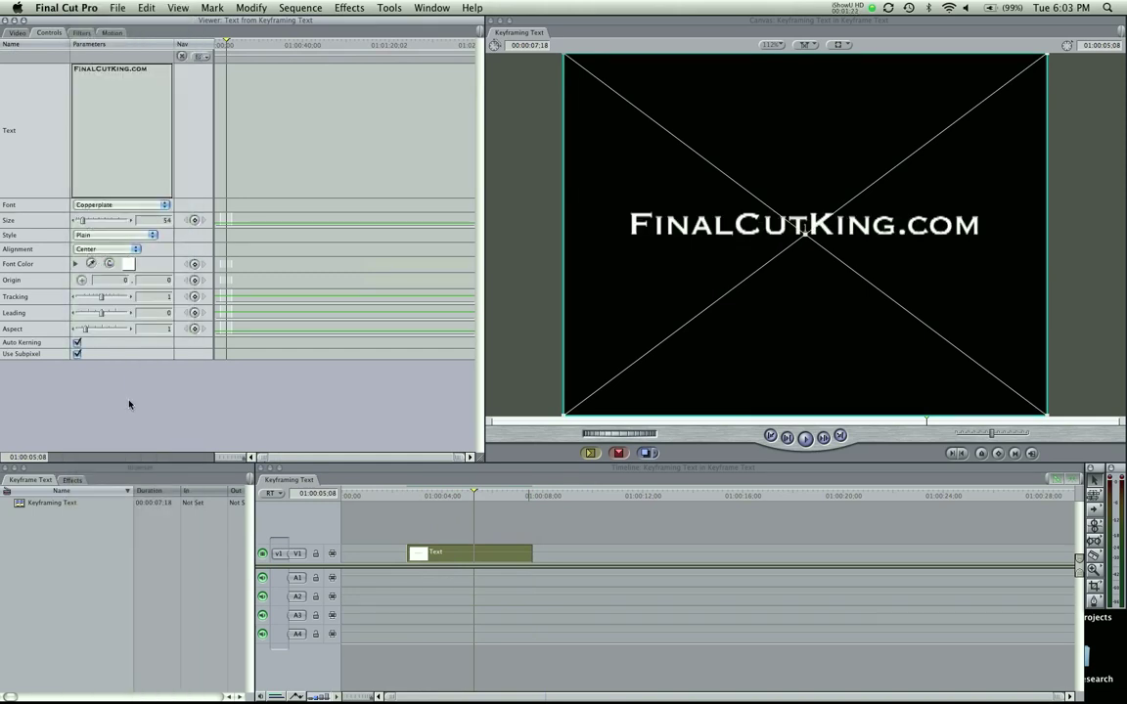
left_click(18, 32)
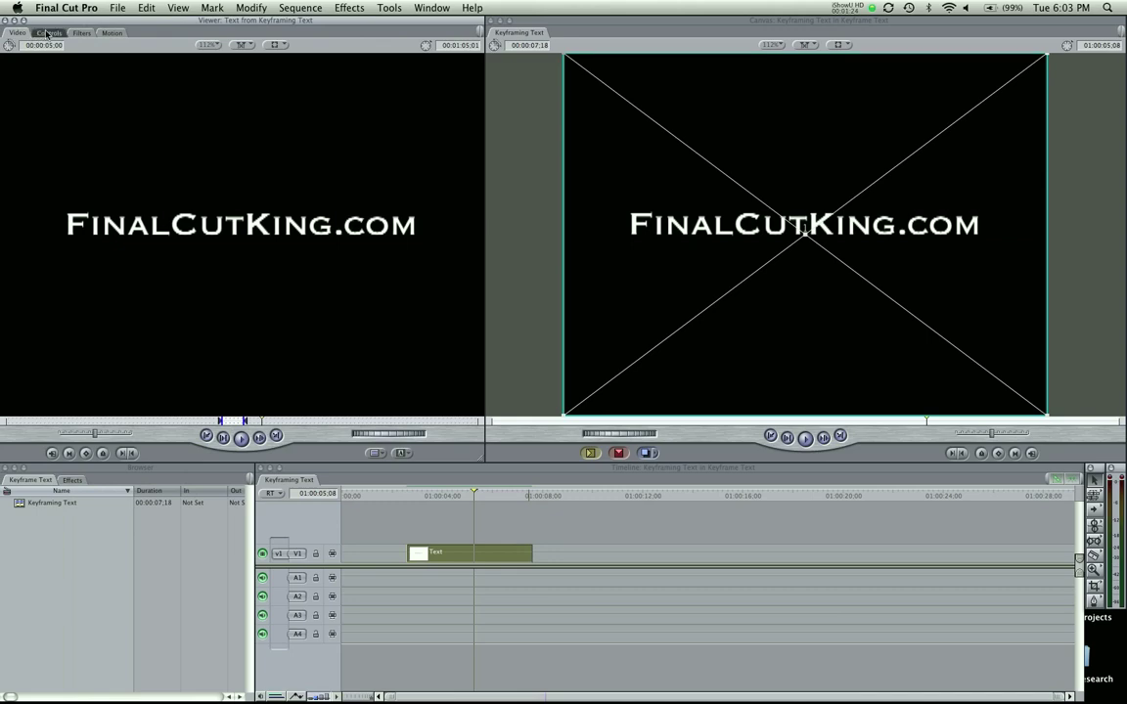
left_click(49, 32)
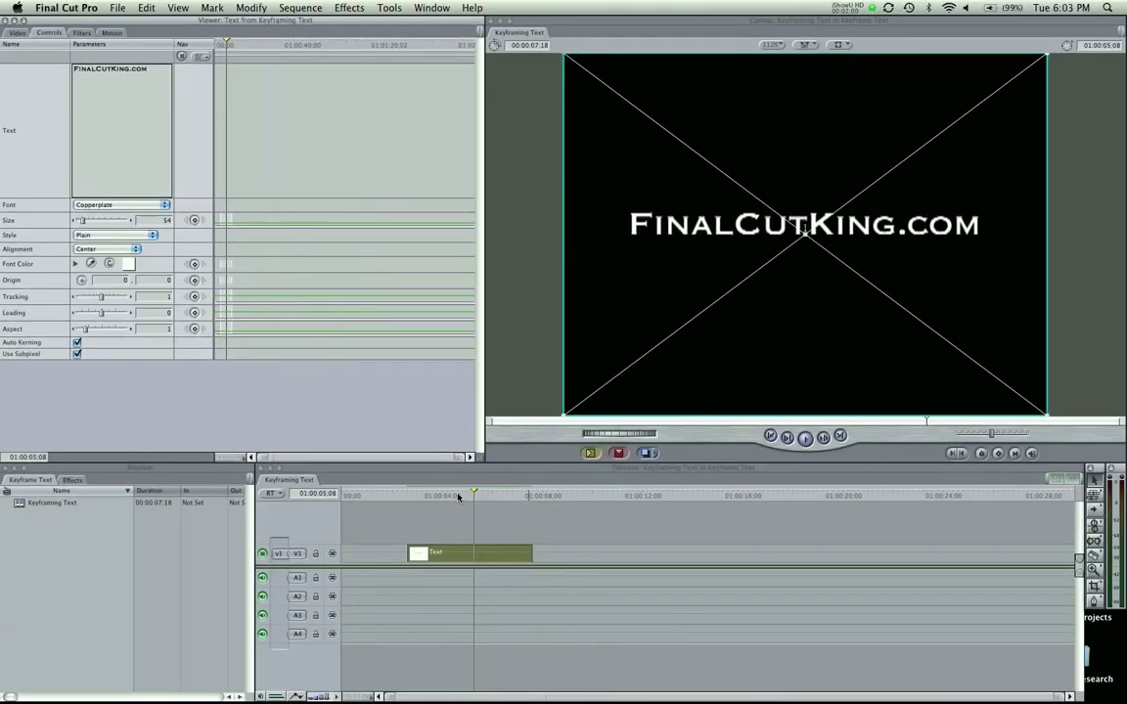
left_click(409, 496)
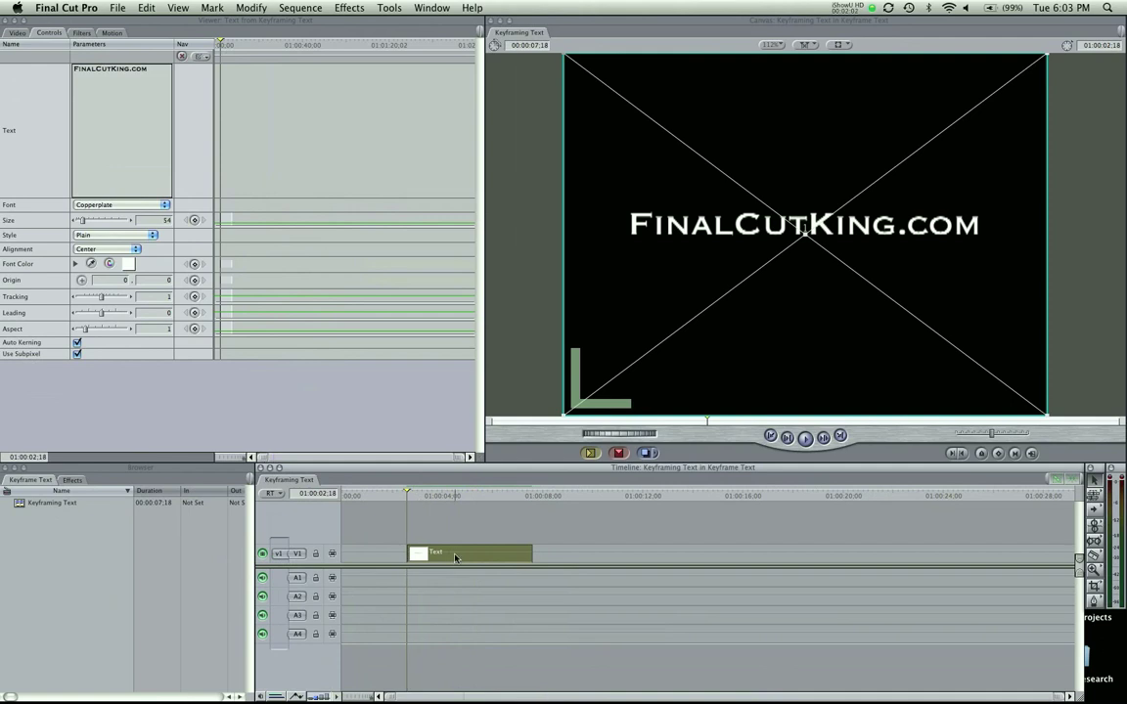
Paste three copies of the text clip along V1, making four clips.
left_click(552, 497)
key("super+v")
left_click(712, 496)
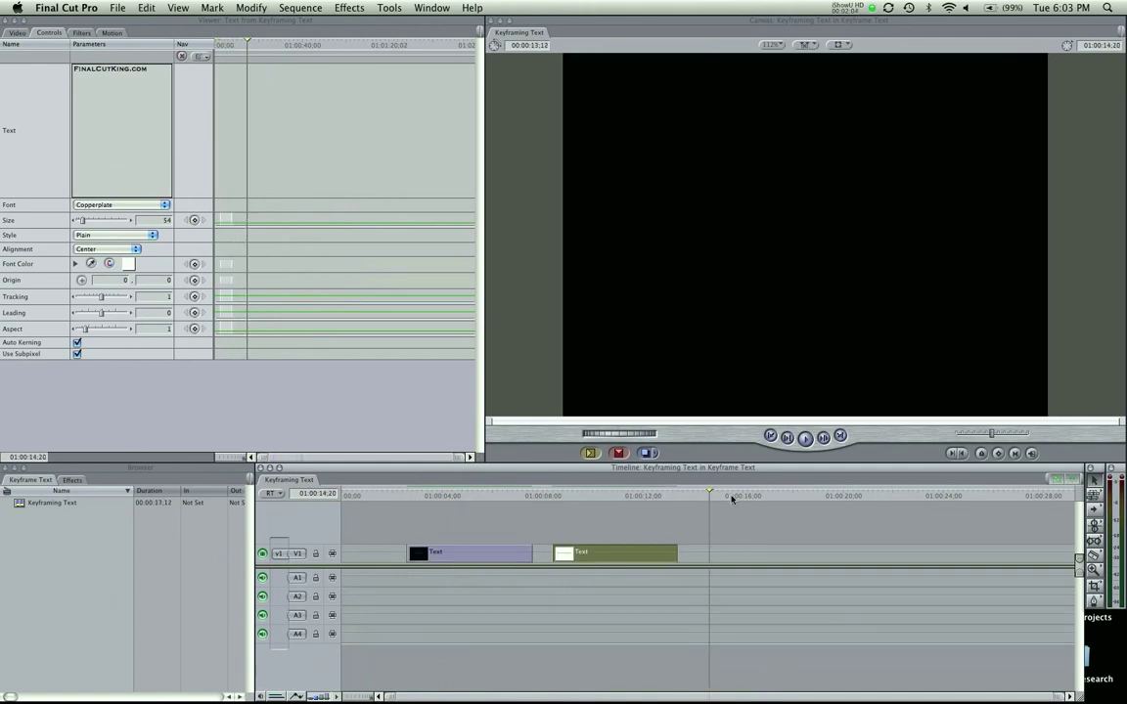
key("super+v")
left_click(858, 495)
key("super+v")
Keyframe the first clip's Size at 16 at its start and larger around 01:00:06;01.
left_click_drag(440, 495, 418, 495)
key("Return")
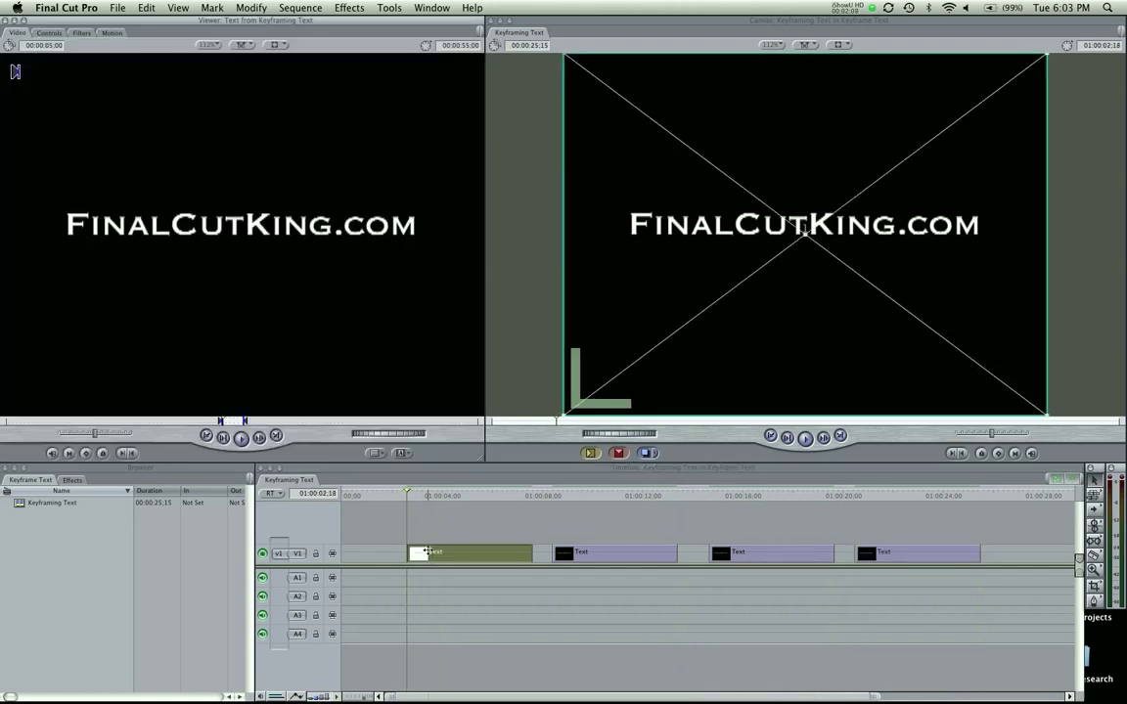
left_click(49, 33)
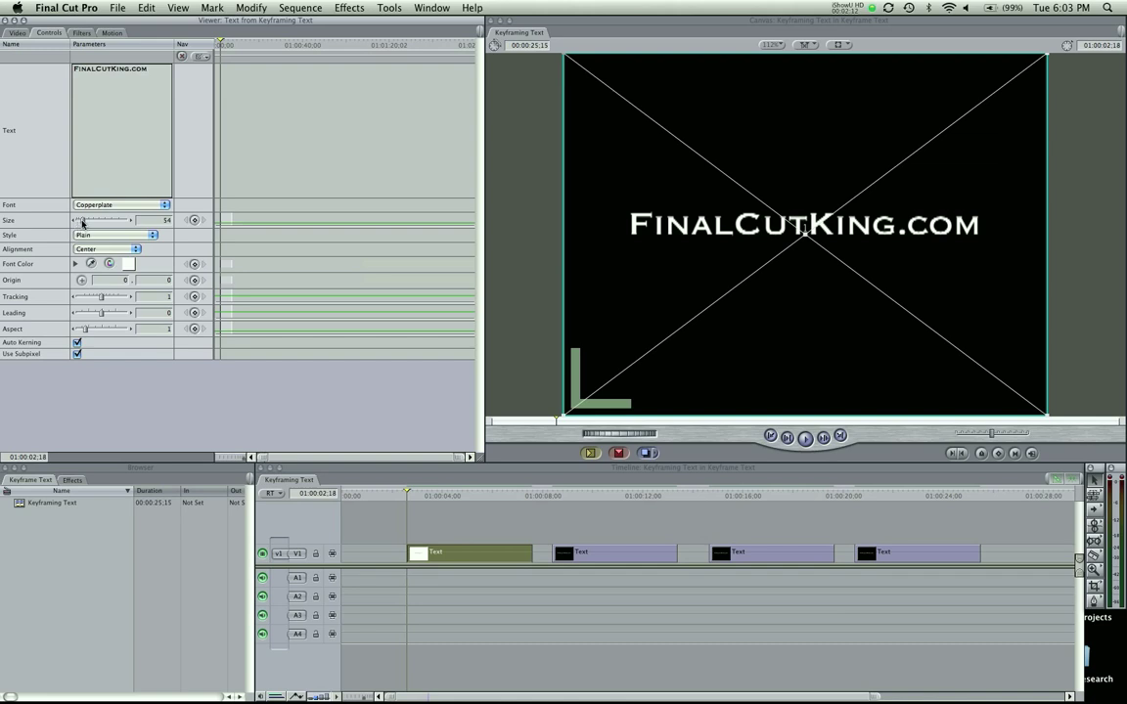
left_click_drag(82, 222, 78, 221)
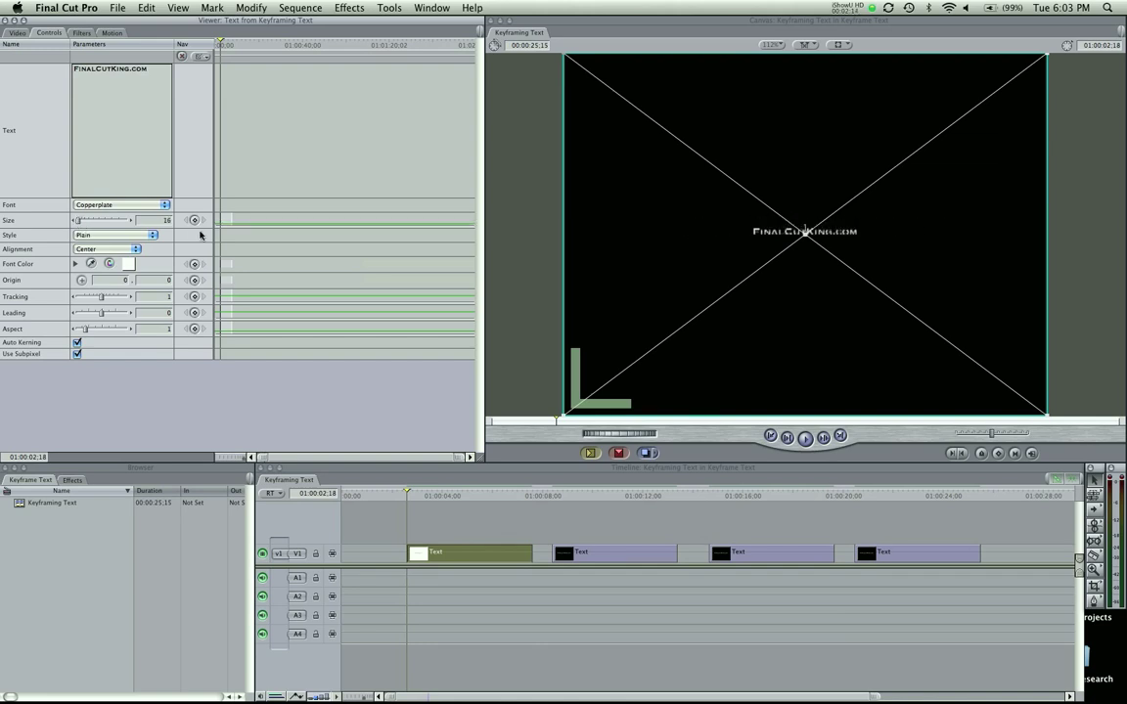
left_click(196, 220)
left_click_drag(483, 495, 492, 495)
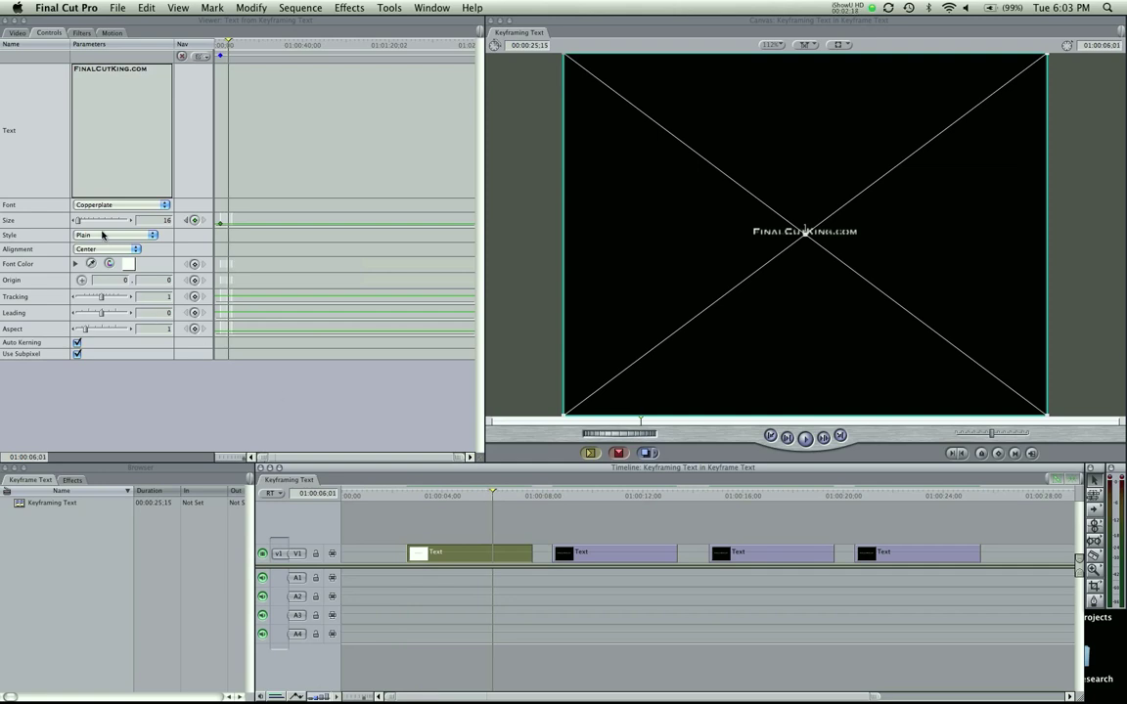
left_click_drag(88, 221, 84, 221)
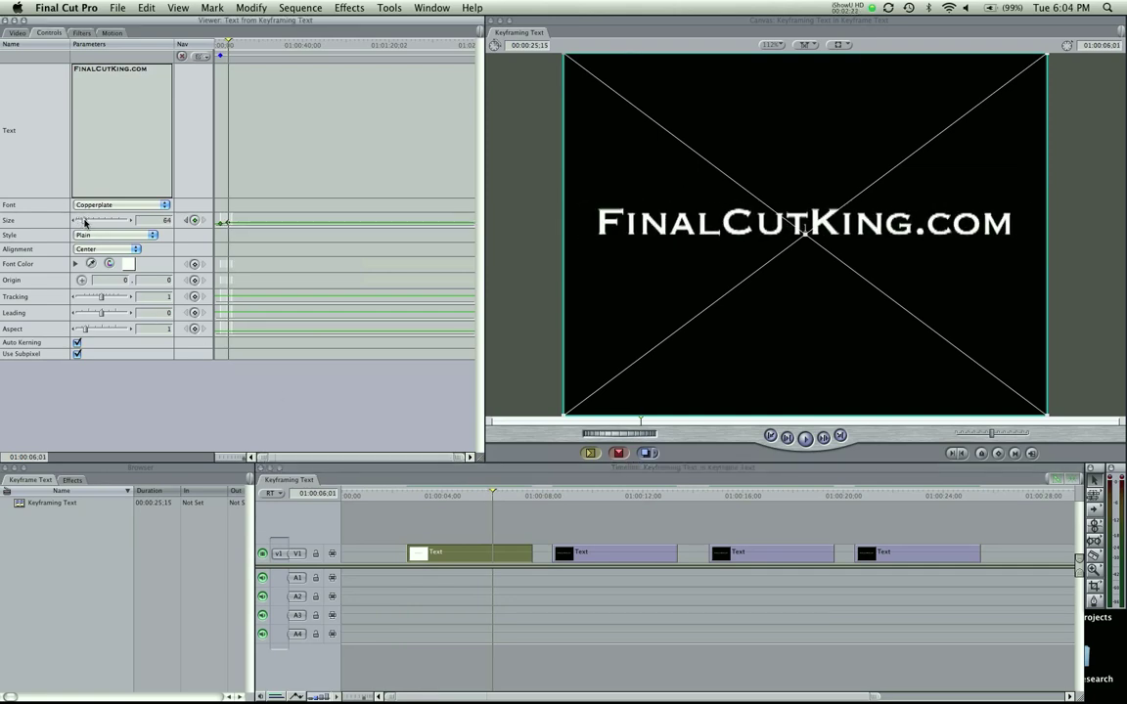
Render the sequence and play back the growing title from the start.
left_click_drag(417, 495, 408, 498)
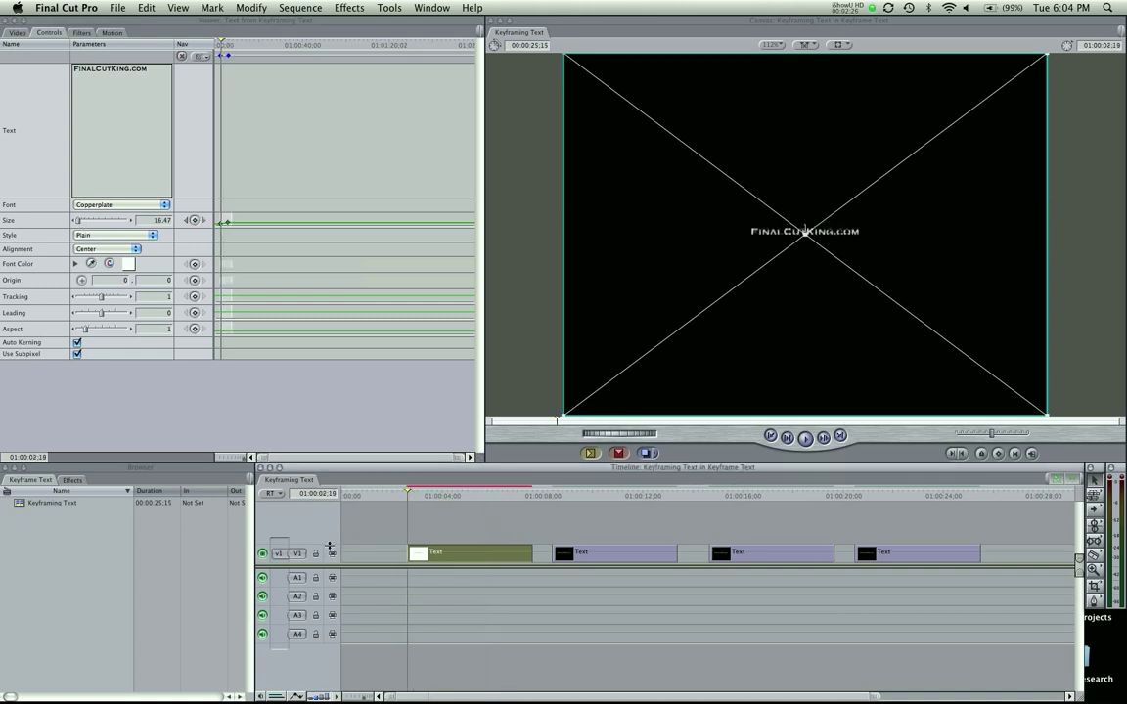
key("super+r")
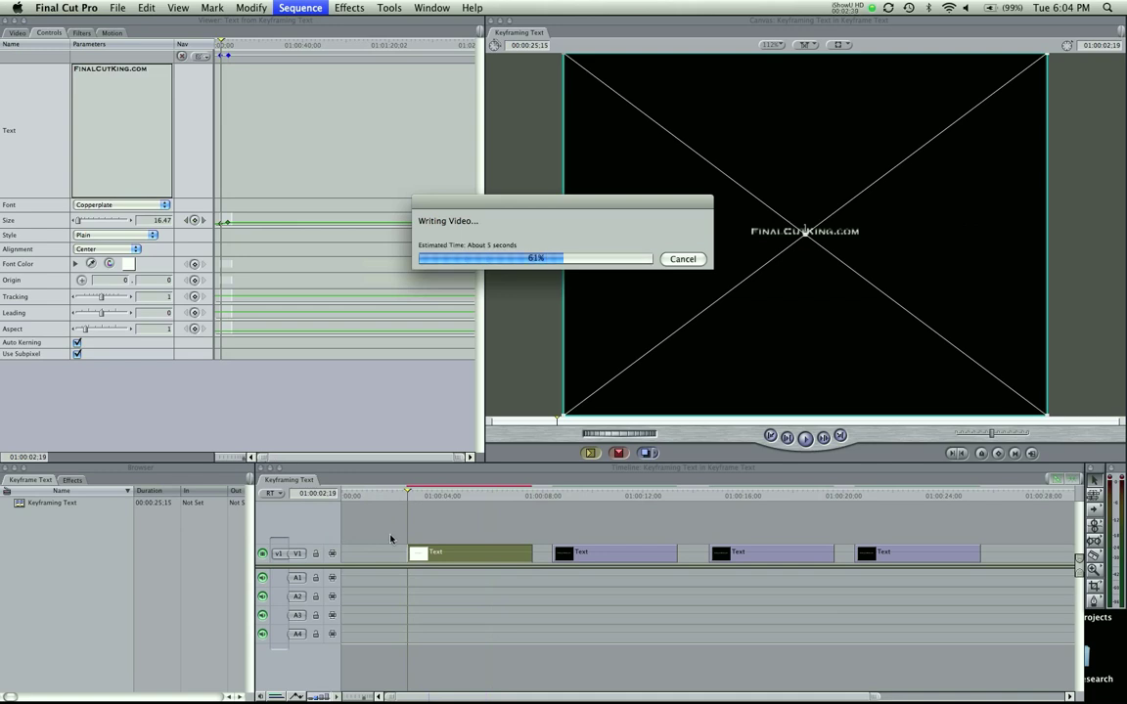
key("space")
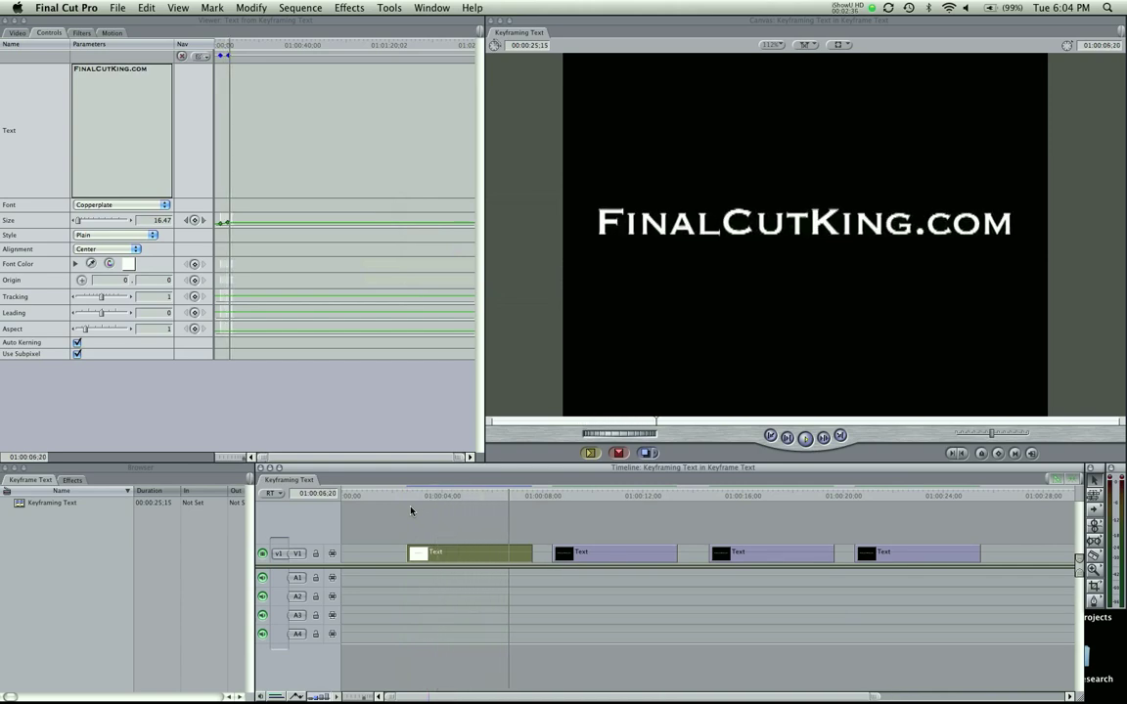
Apply Smooth to the first clip's Size keyframe.
key("space")
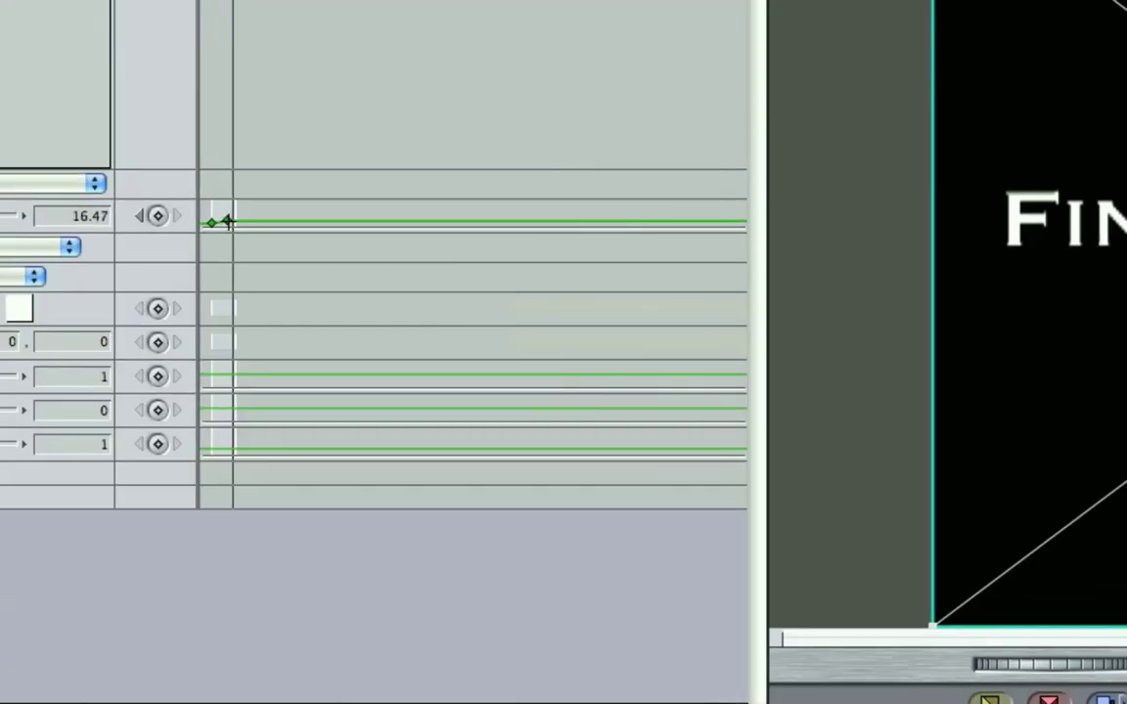
right_click(227, 221)
left_click(252, 255)
left_click(228, 223)
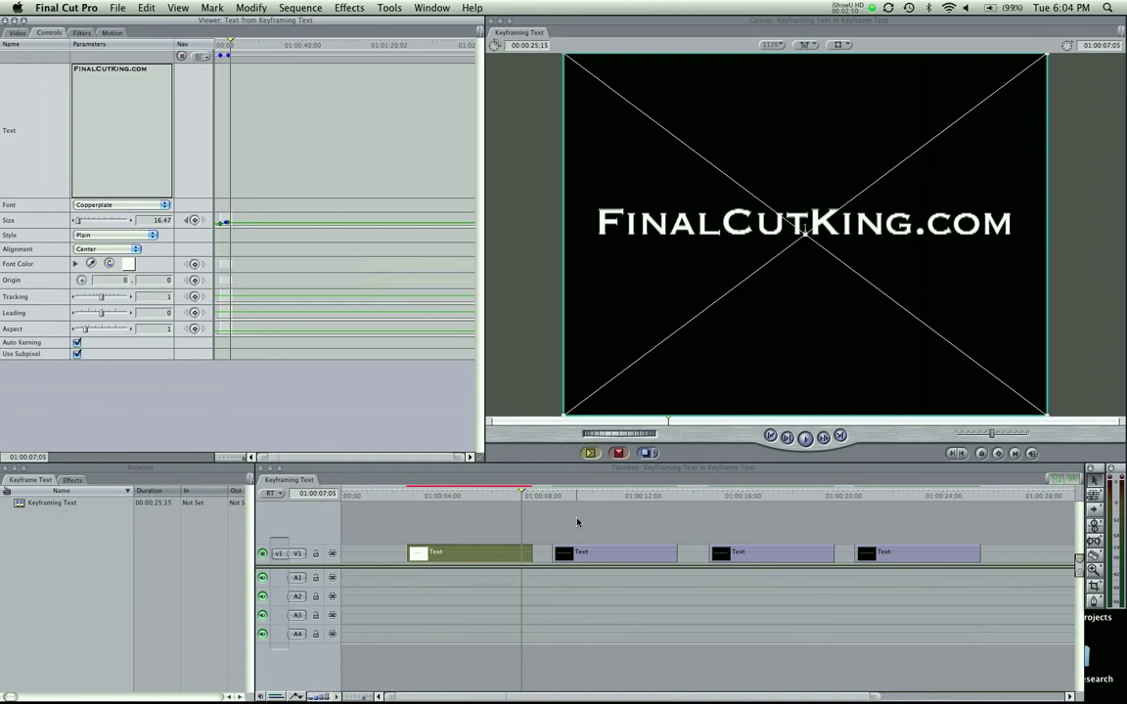
Re-render the sequence and replay the eased size animation.
left_click(471, 497)
key("super+r")
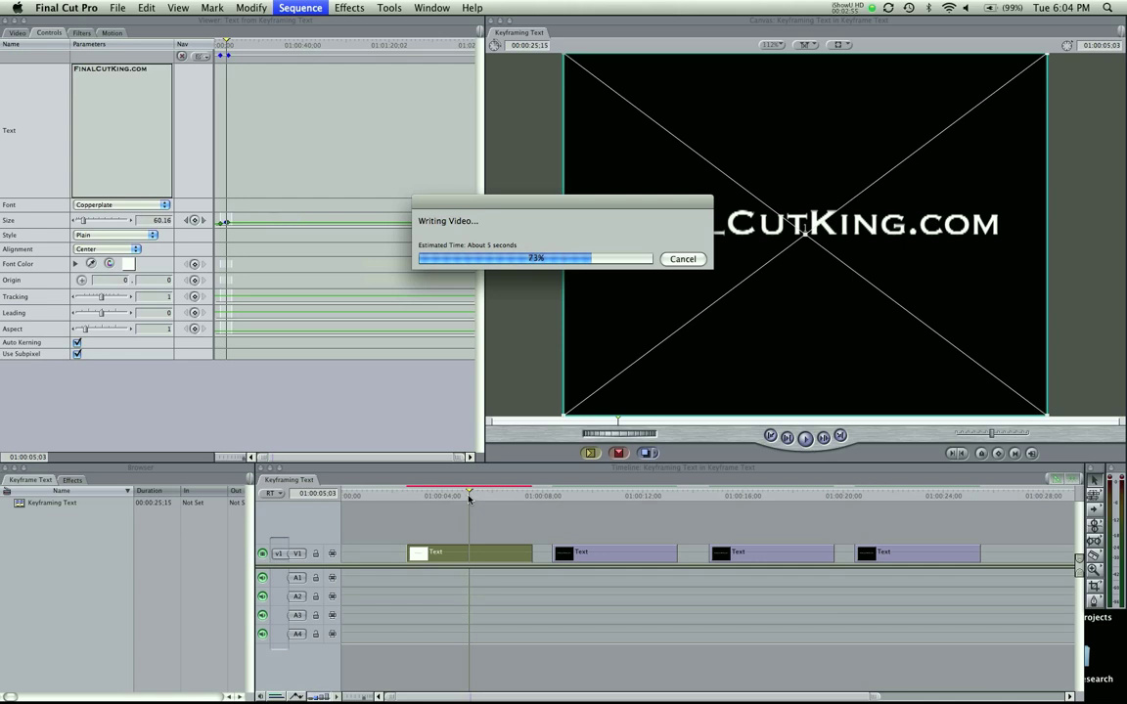
key("space")
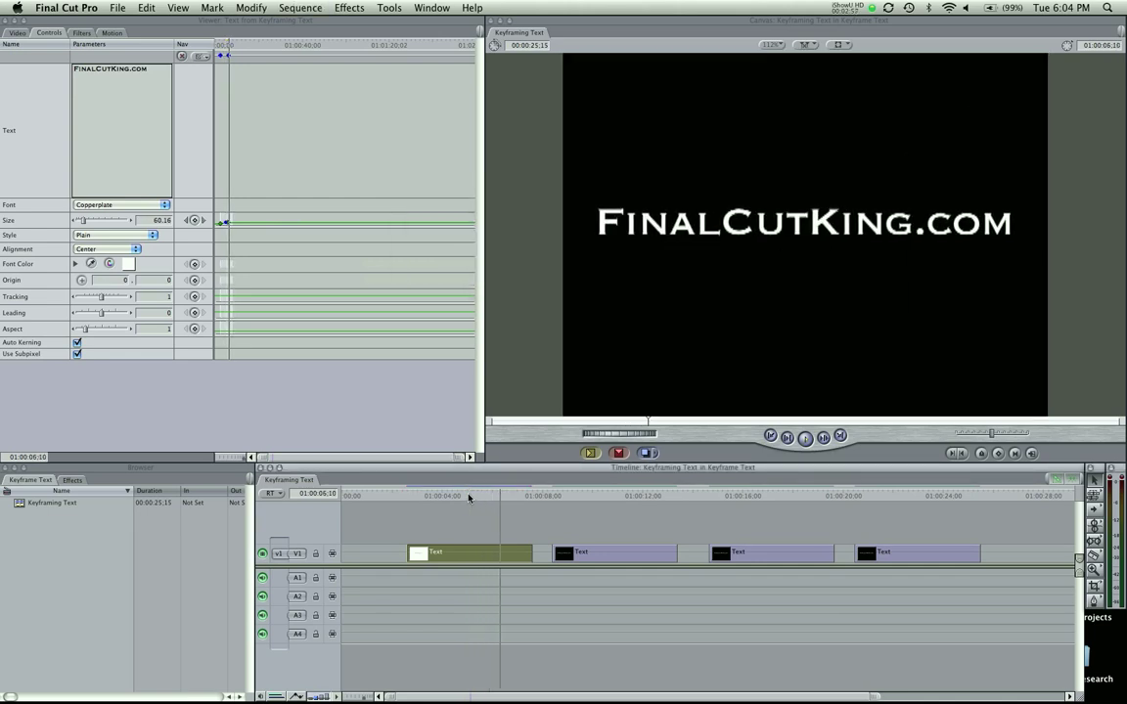
left_click_drag(468, 498, 433, 498)
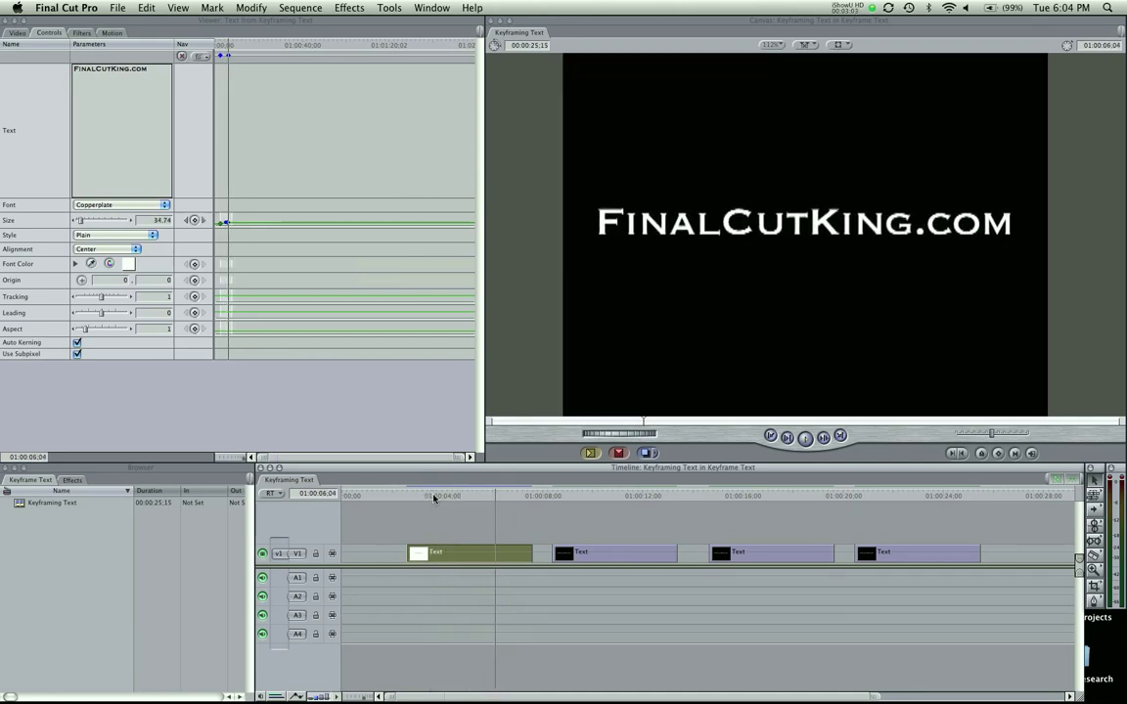
key("space")
left_click(556, 496)
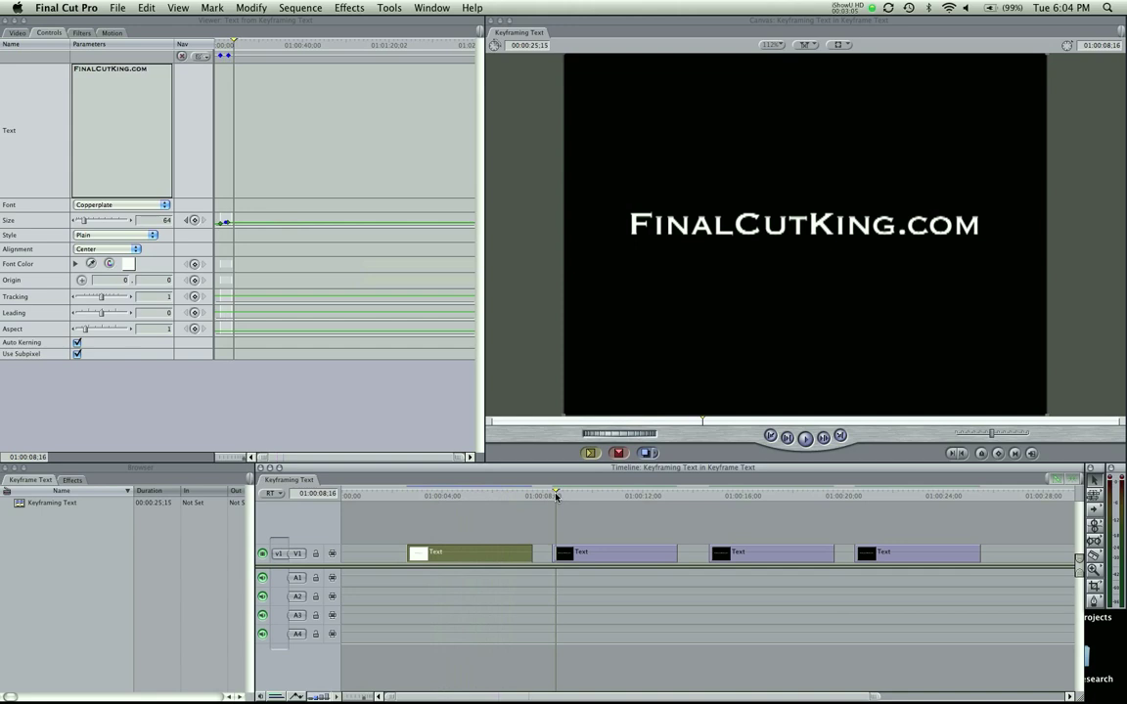
Keyframe the first title's Tracking so letter spacing widens by the clip's last frame.
double_click(621, 560)
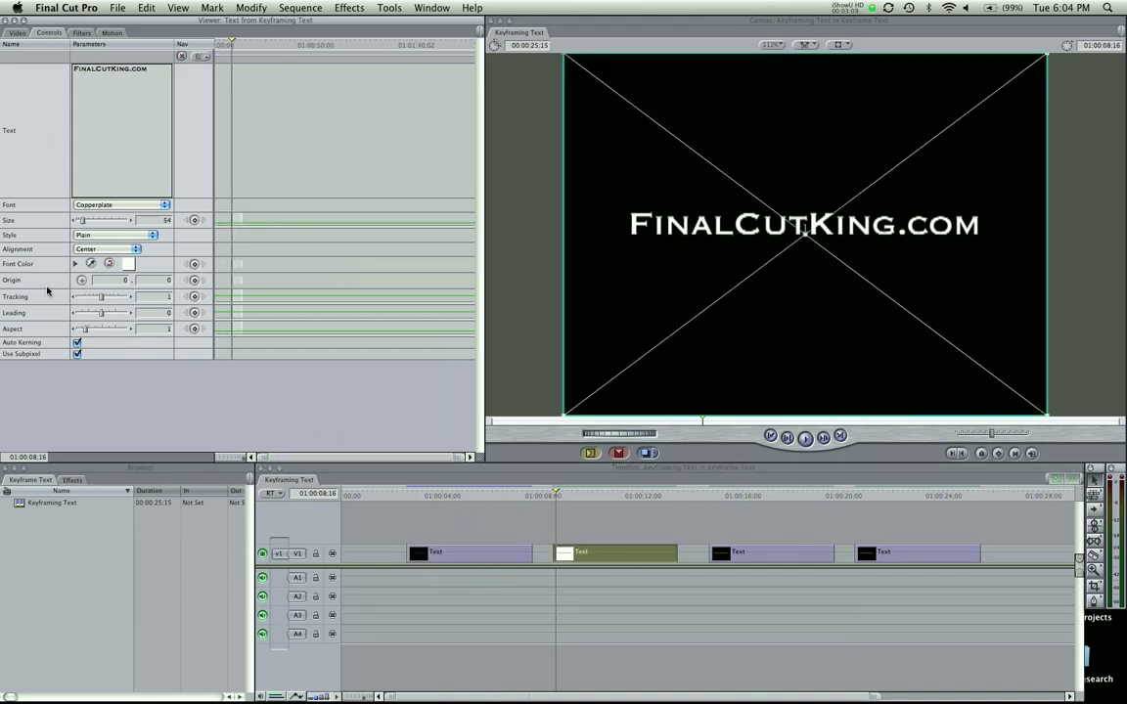
left_click(443, 496)
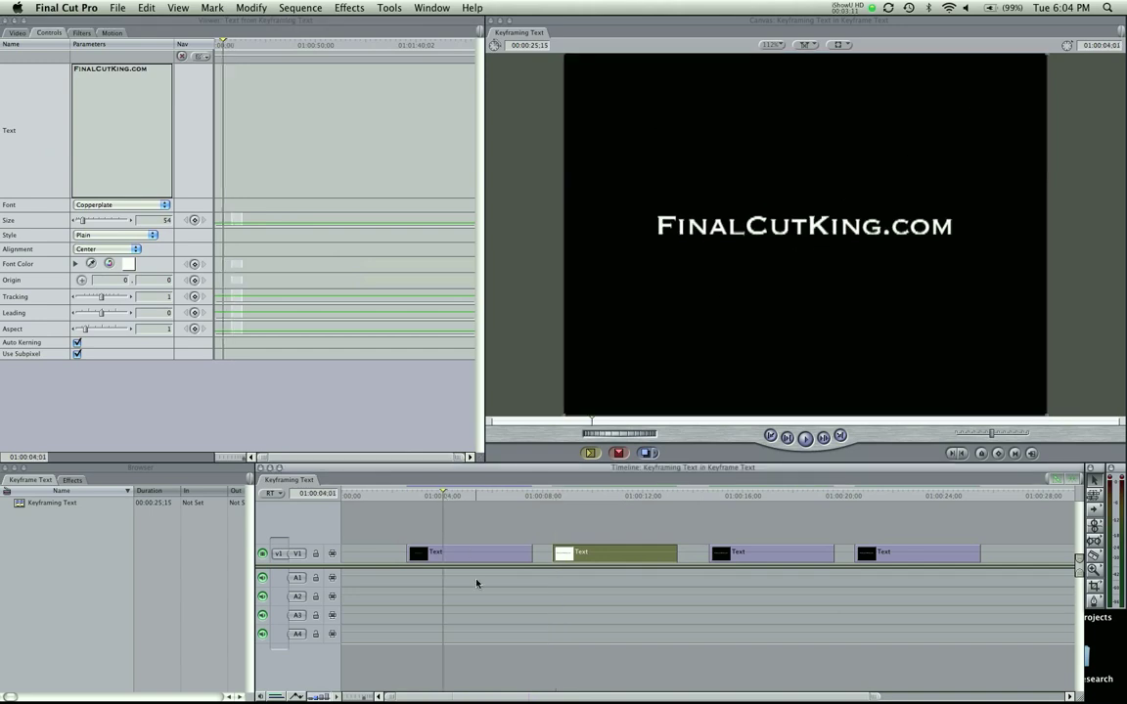
double_click(469, 554)
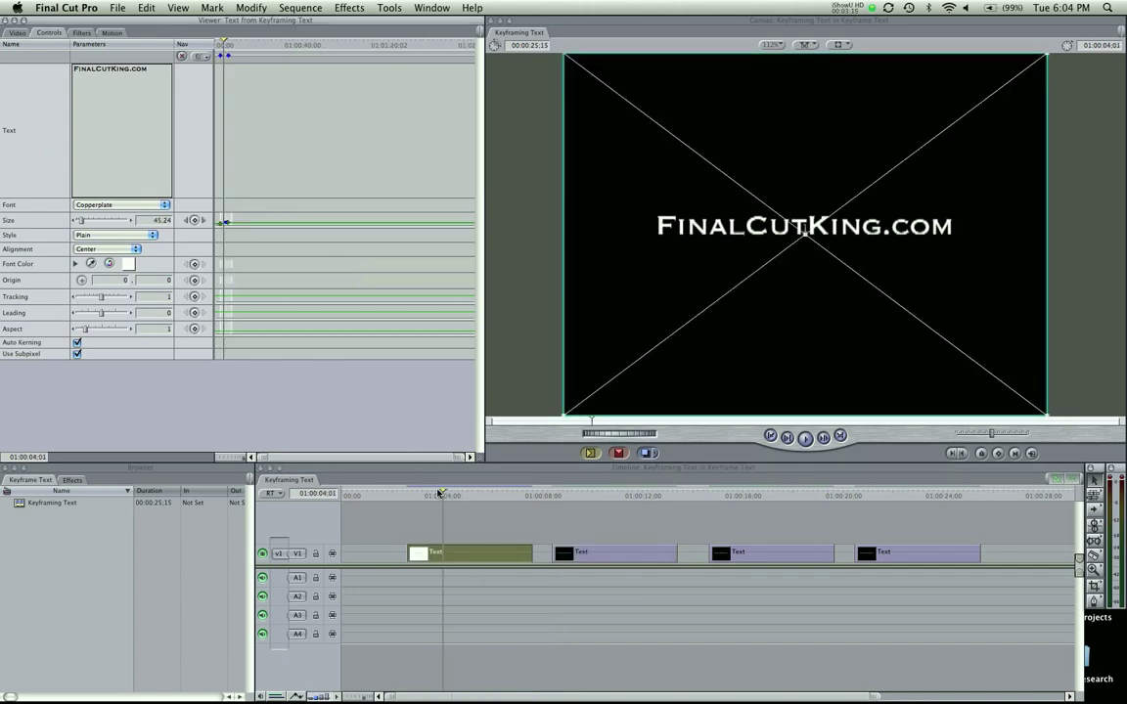
left_click_drag(463, 496, 503, 498)
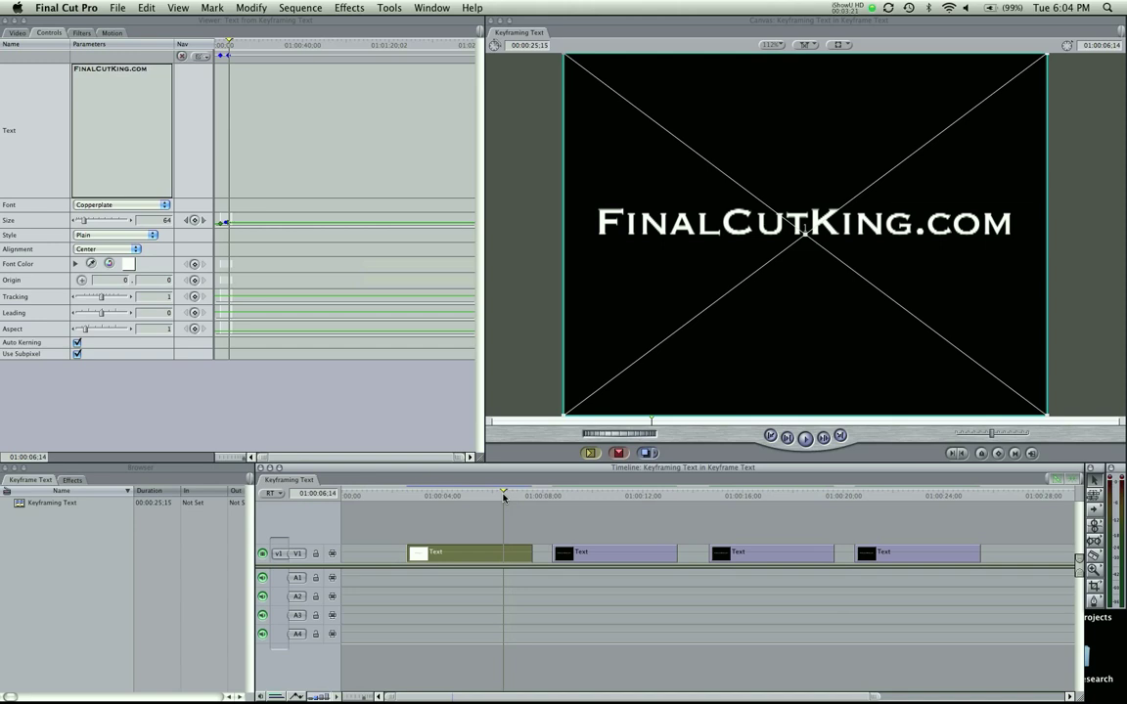
left_click(194, 295)
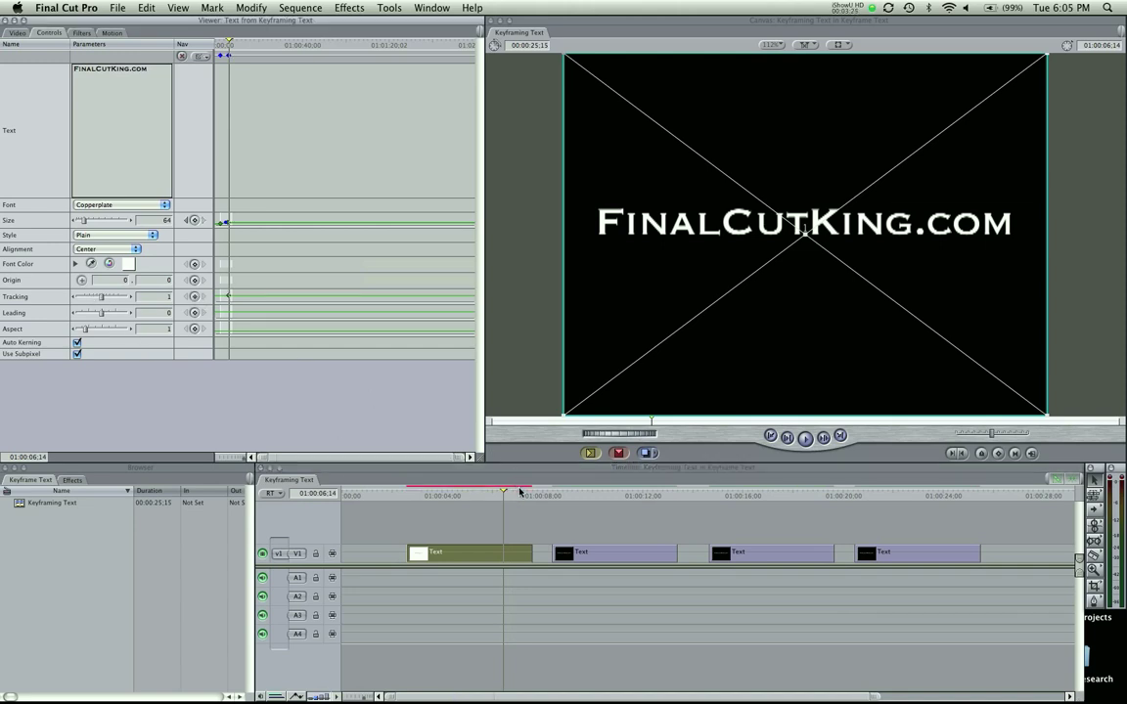
key("Down")
key("Left")
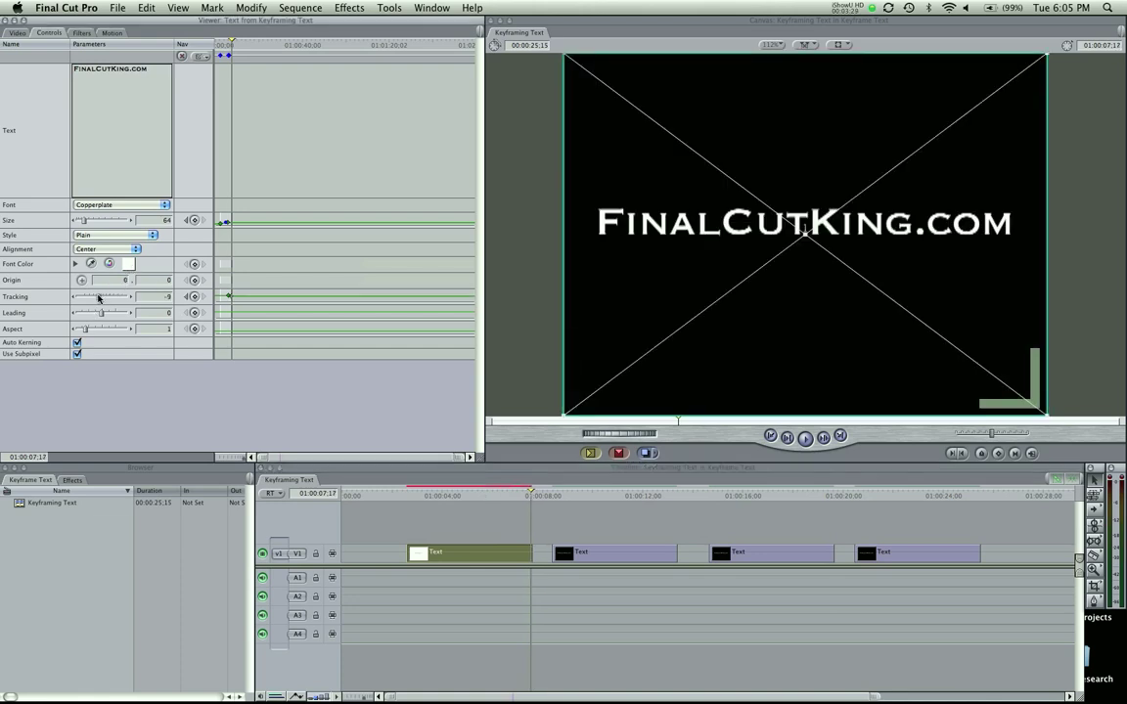
left_click_drag(101, 295, 162, 297)
Render the sequence and play the growing, spreading title from near its start.
left_click(490, 495)
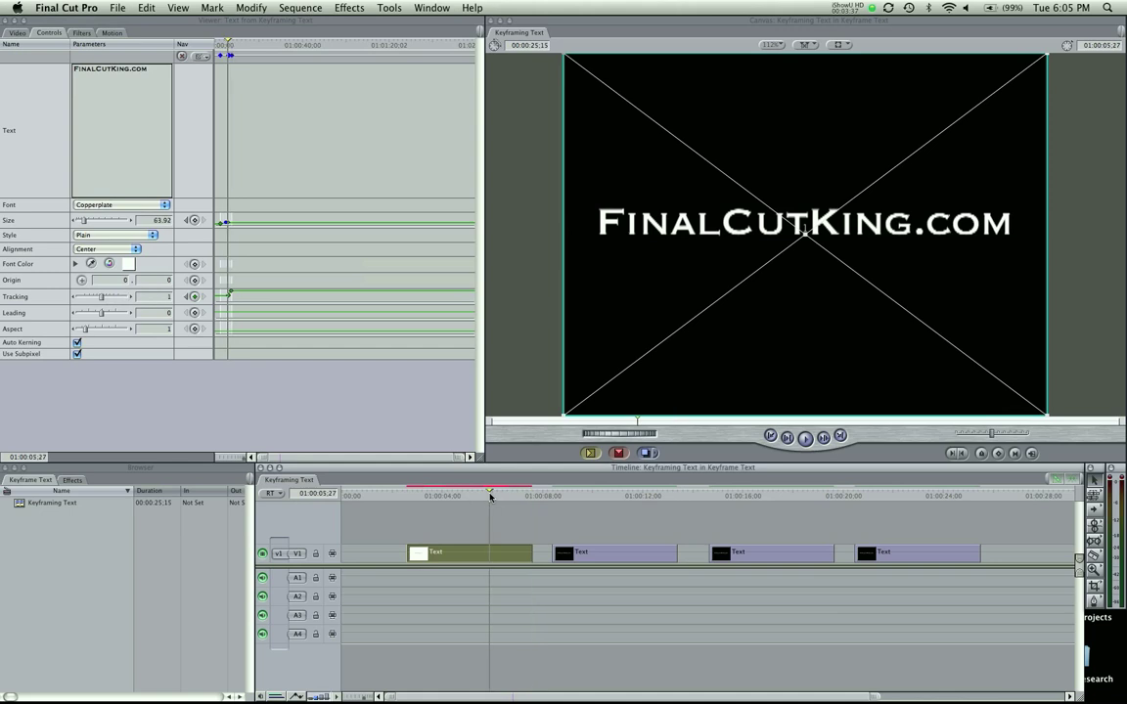
key("super+r")
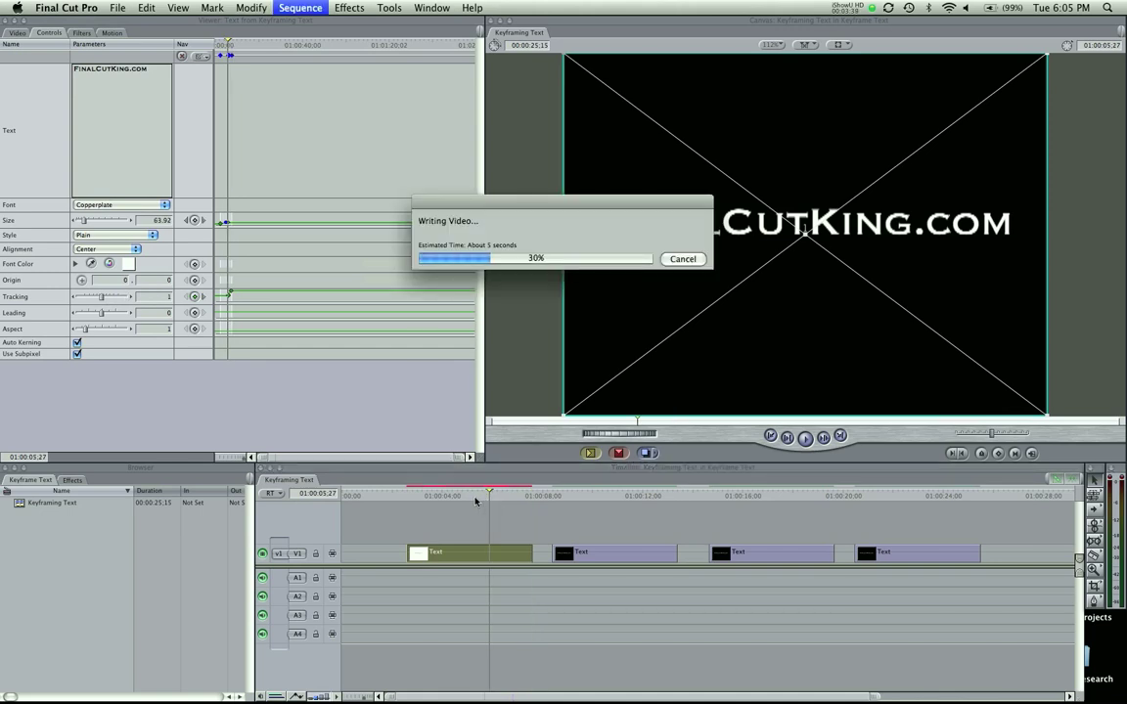
left_click(409, 495)
key("space")
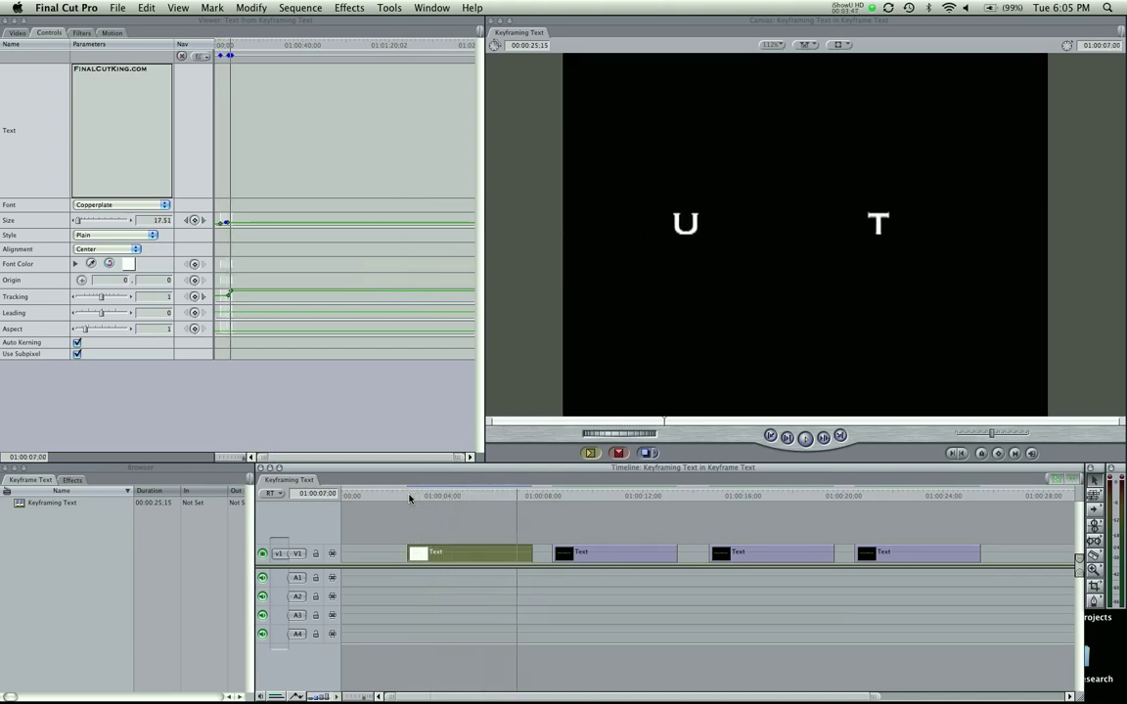
Drag the Tracking keyframe earlier, re-render, and replay the title animation.
left_click(499, 492)
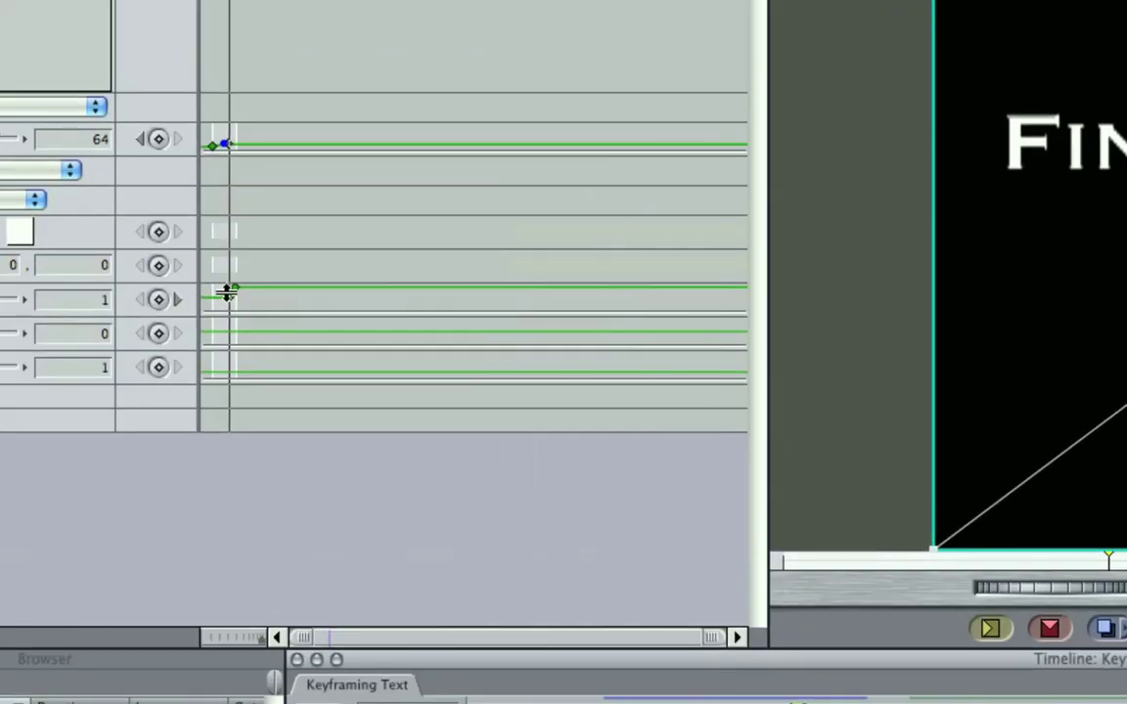
left_click_drag(228, 299, 215, 304)
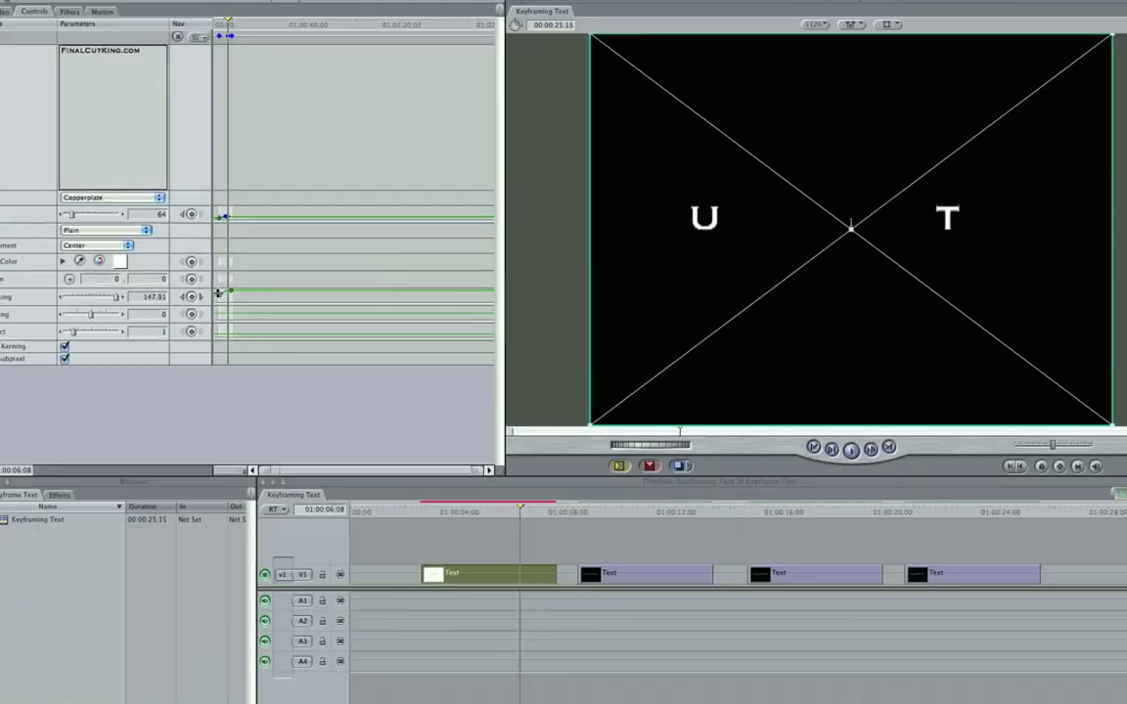
key("super+r")
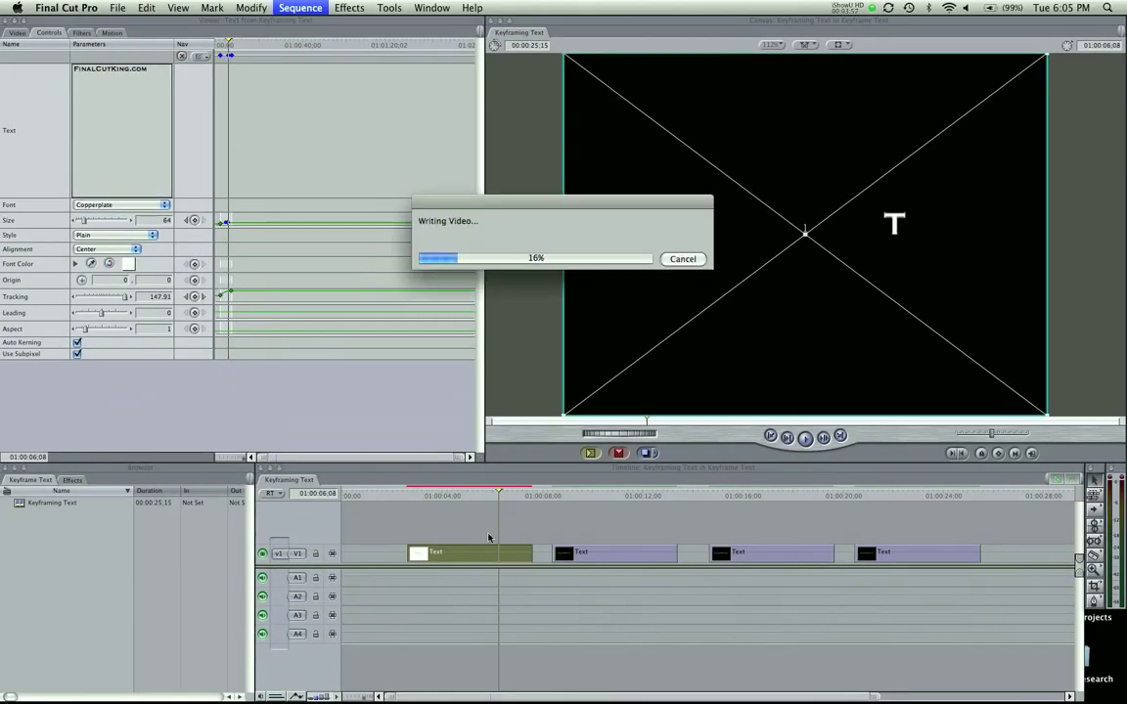
left_click(431, 496)
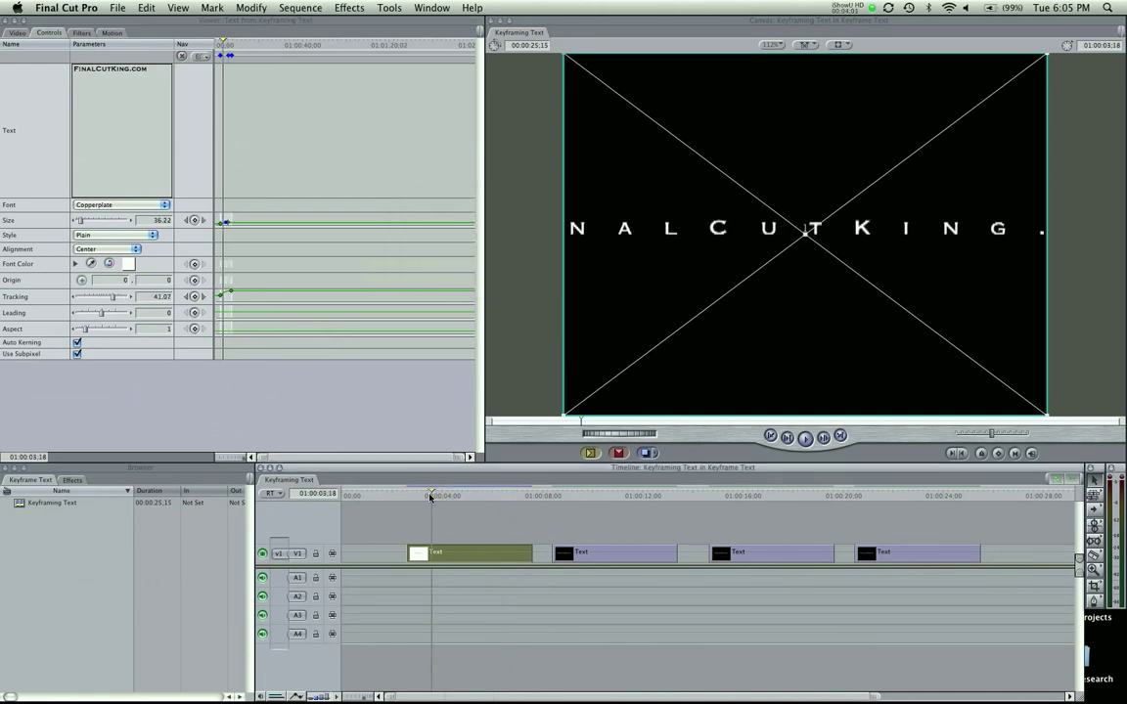
left_click_drag(431, 496, 415, 499)
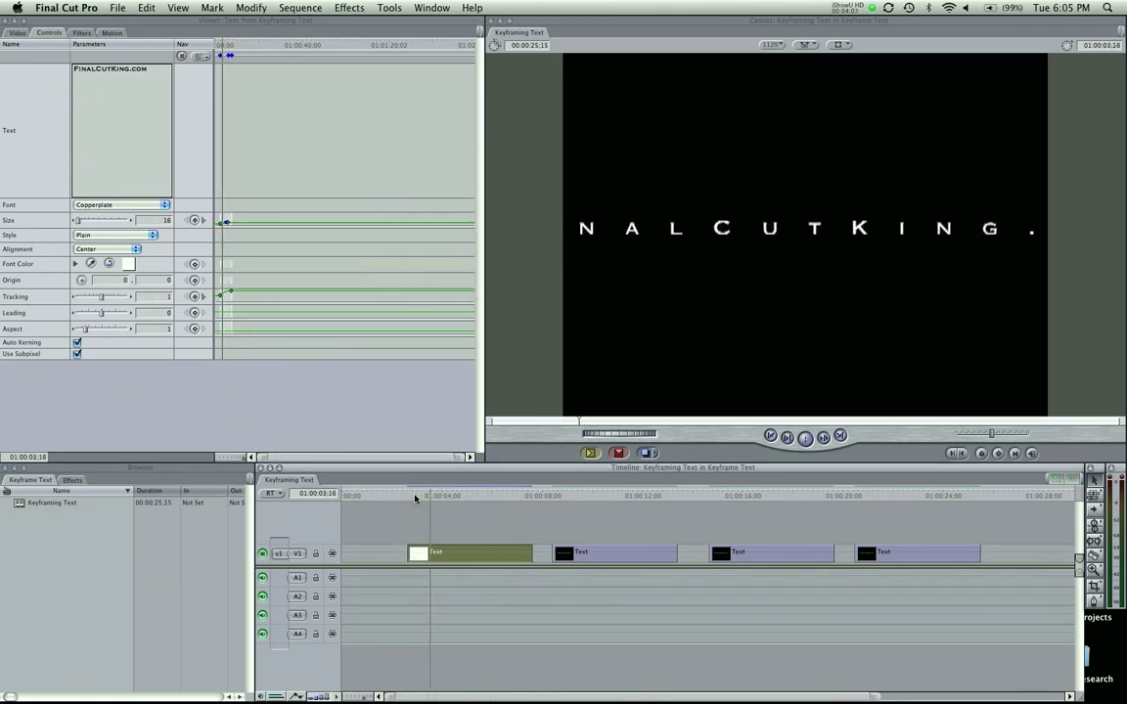
key("space")
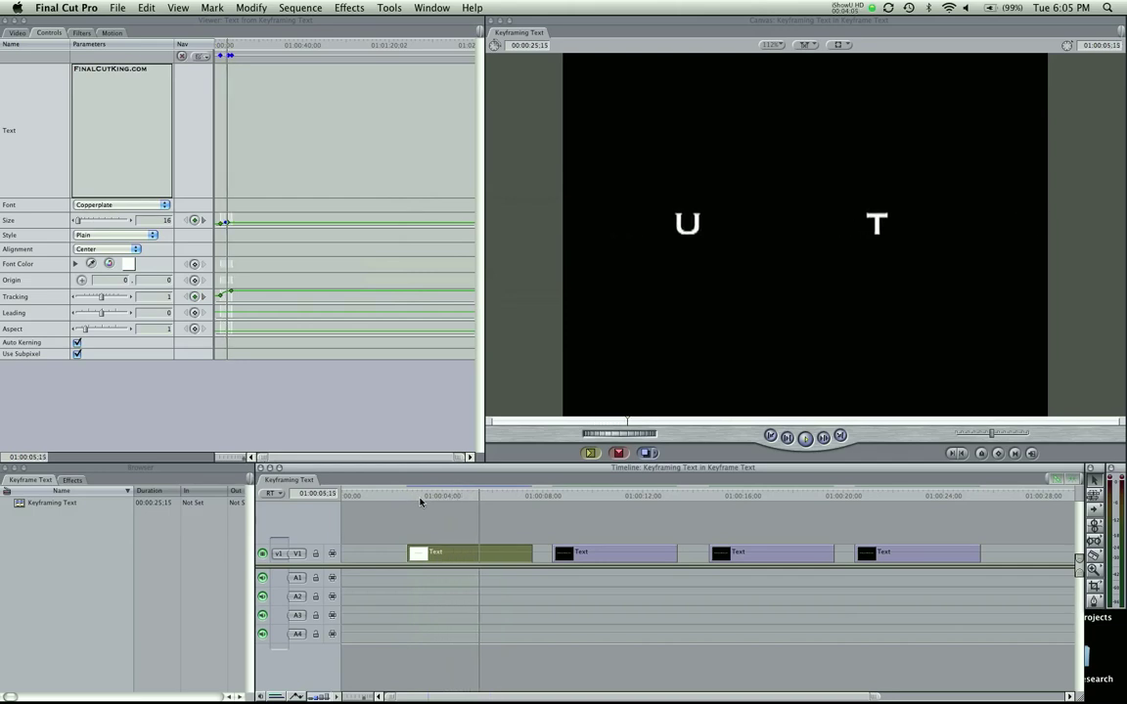
On the second title, keyframe Aspect at 0.1 and set an off-centre Origin.
left_click(526, 553)
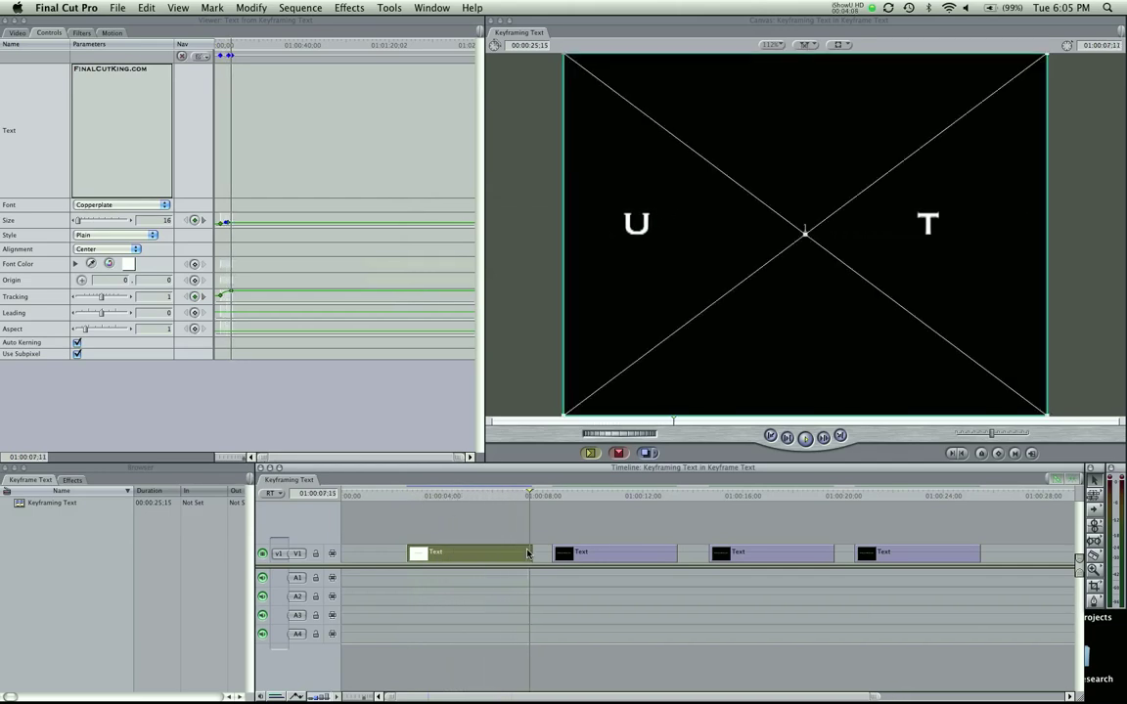
key("Right")
key("Right")
key("Right")
key("Right")
left_click(644, 559)
left_click(584, 495)
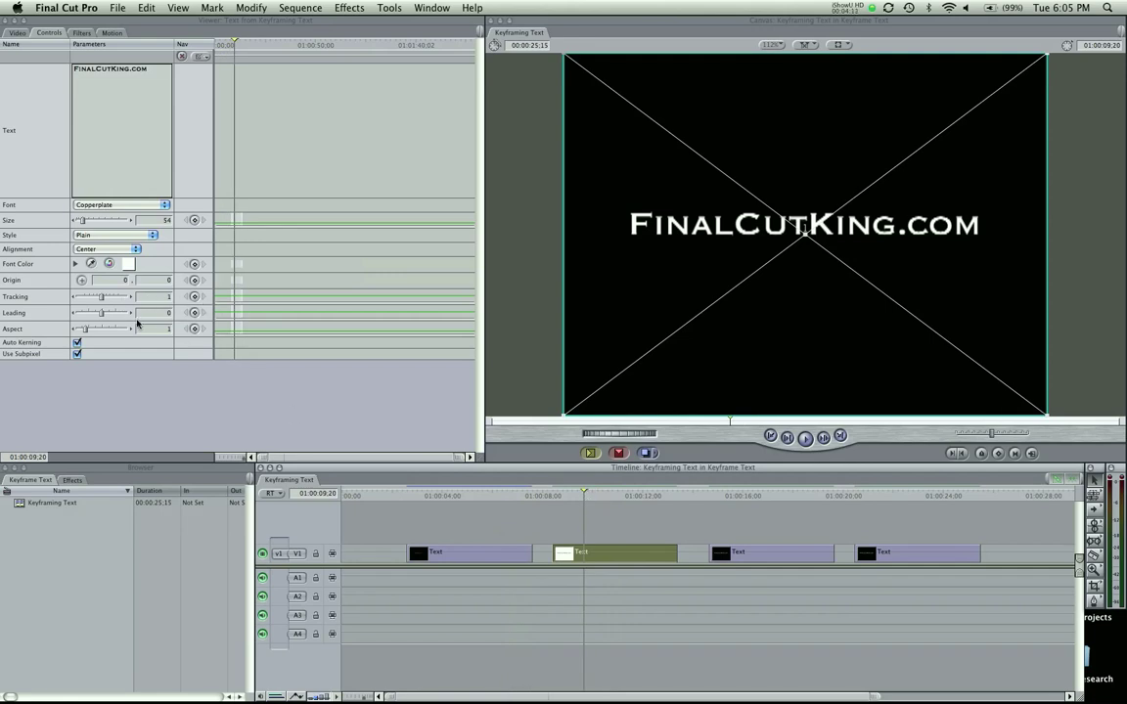
left_click_drag(102, 329, 69, 335)
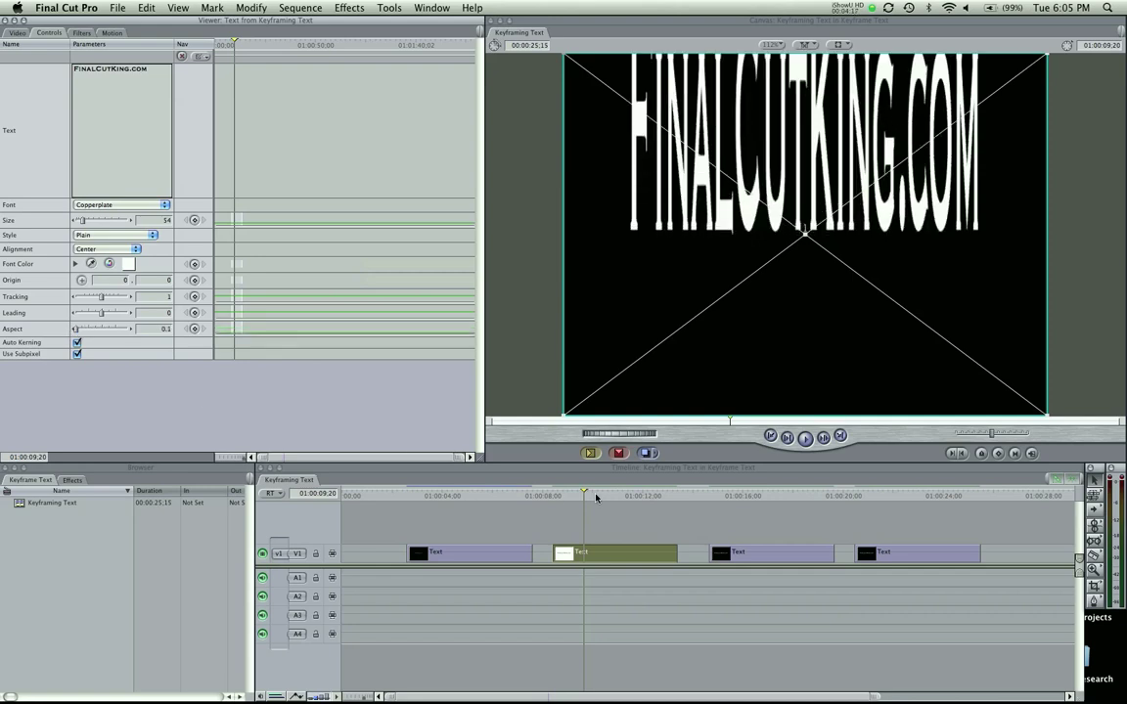
left_click(734, 235)
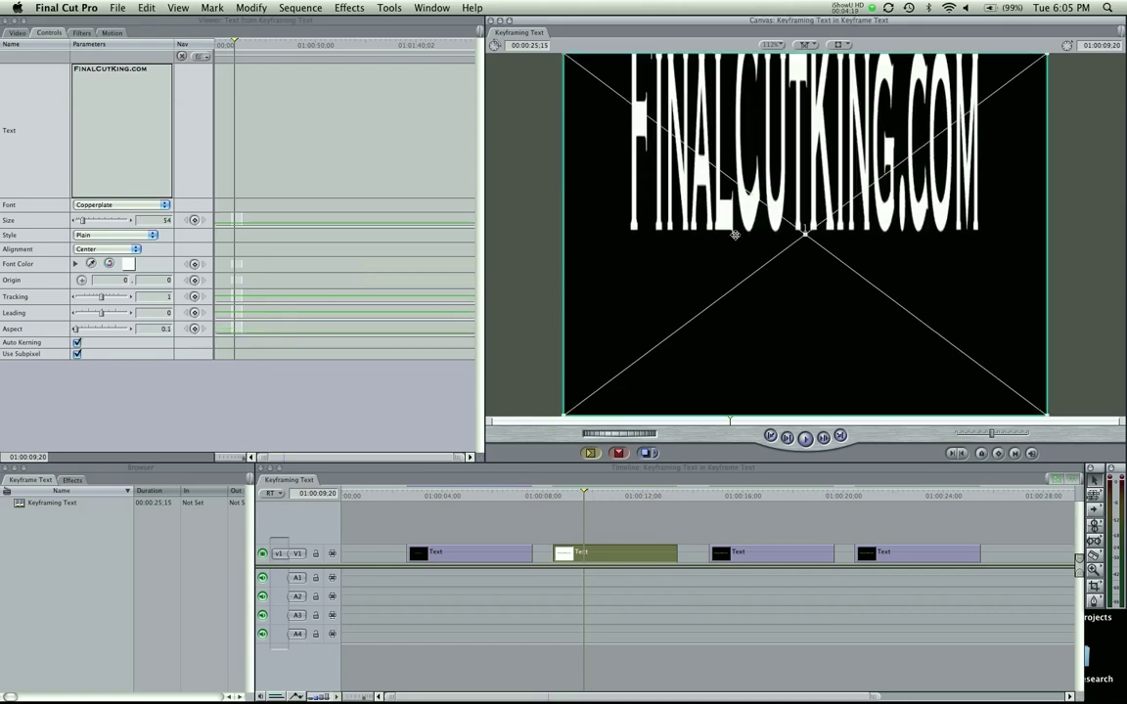
left_click(81, 280)
left_click(773, 241)
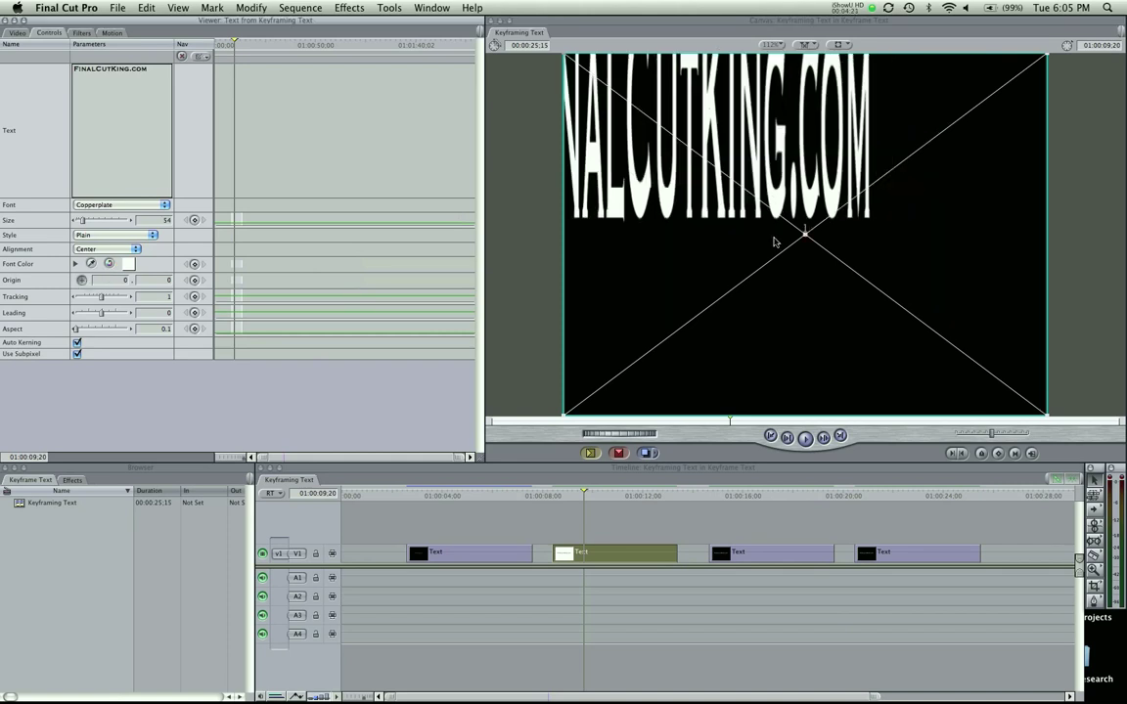
left_click_drag(773, 242, 825, 295)
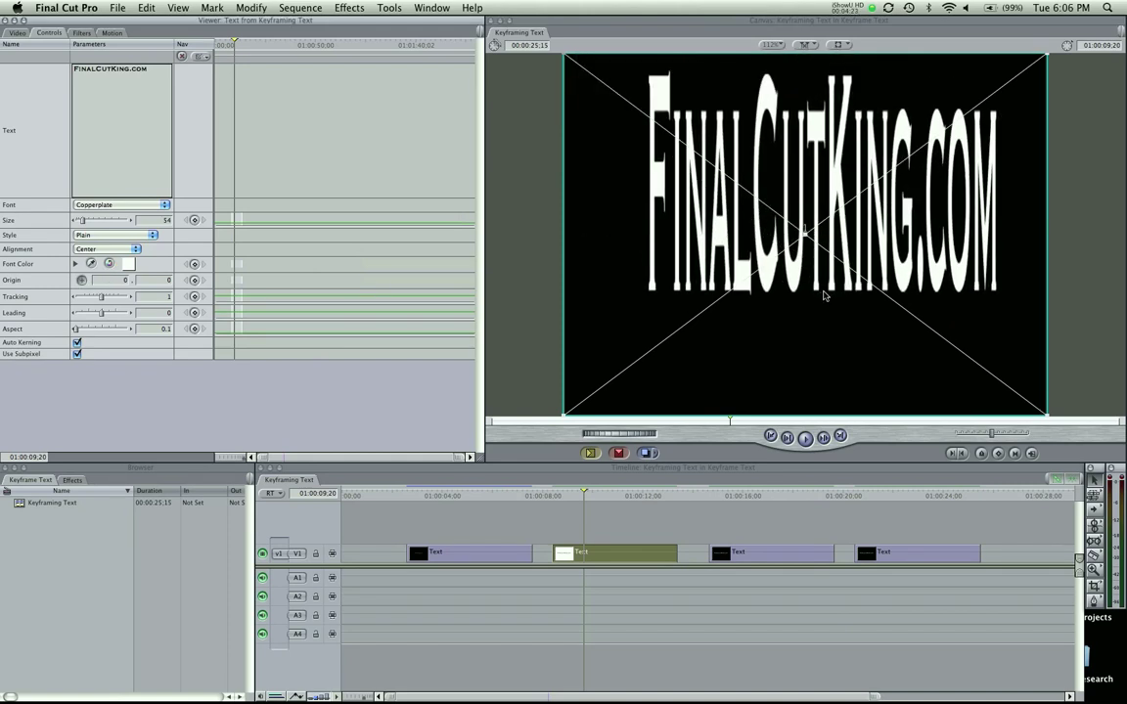
Later in the clip, keyframe Aspect back near 1, move Origin toward centre, and play.
left_click_drag(578, 498, 552, 498)
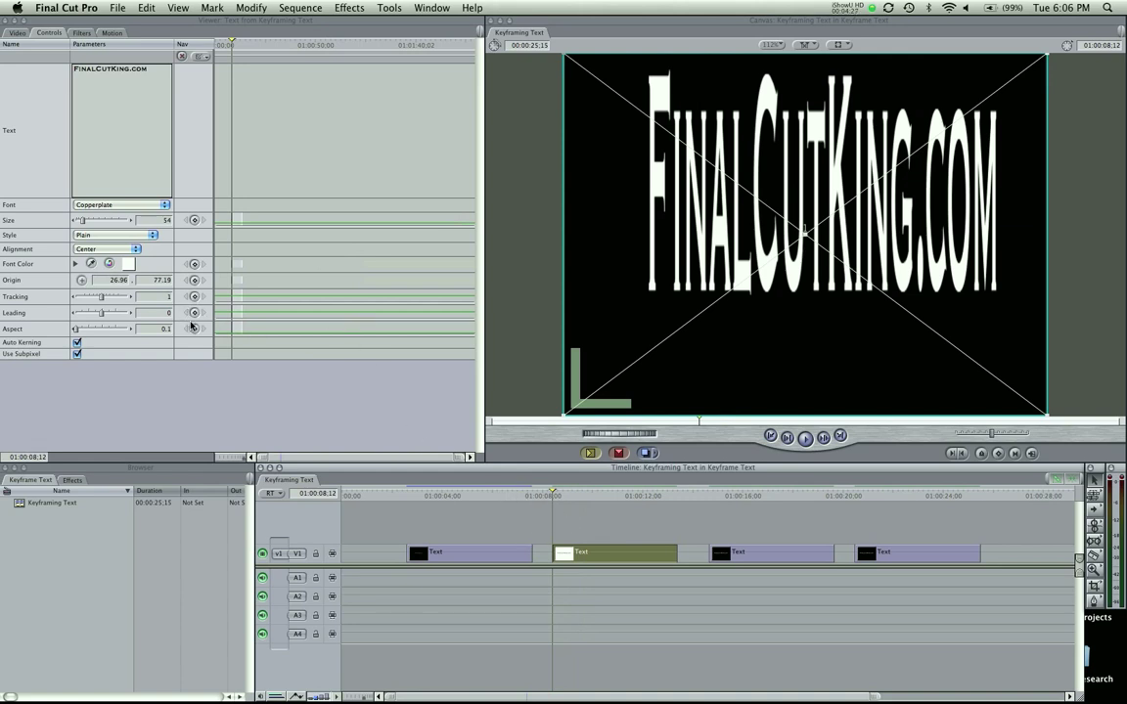
left_click(177, 291)
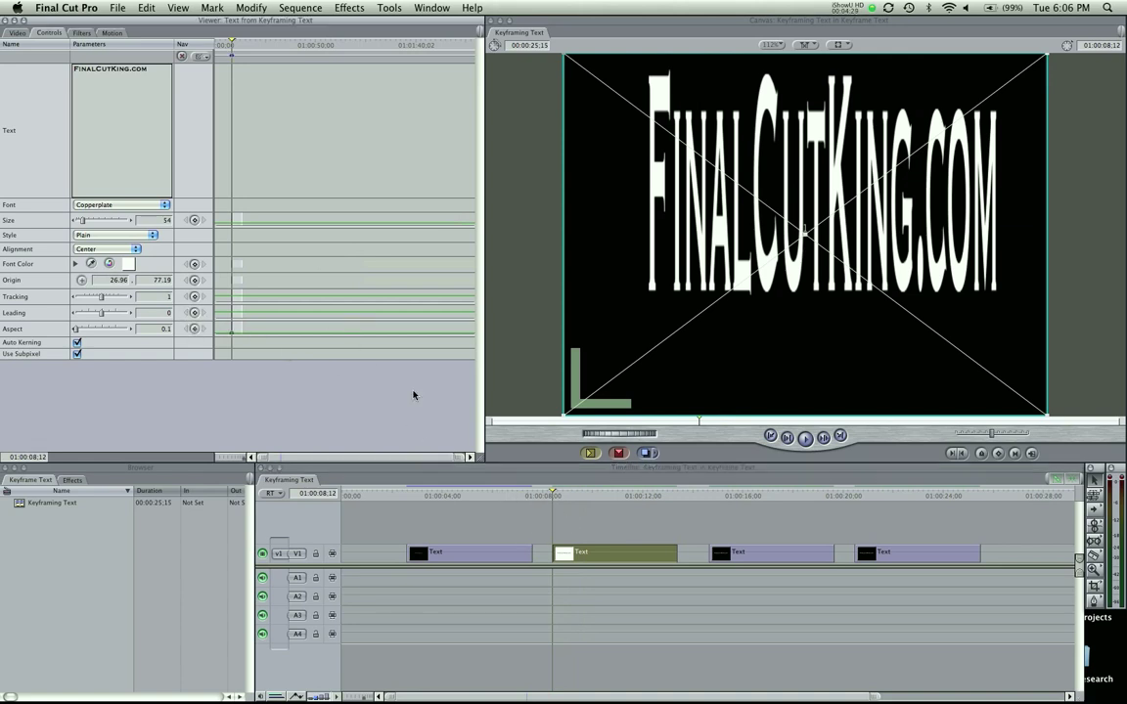
left_click(637, 497)
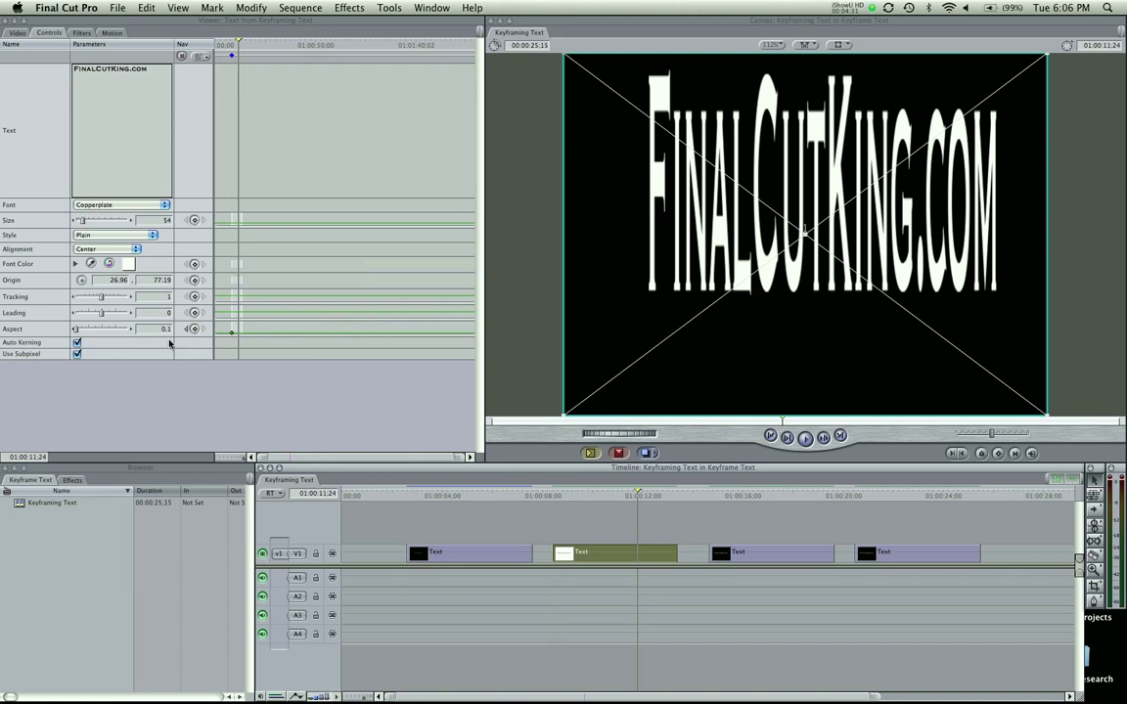
left_click_drag(114, 329, 85, 330)
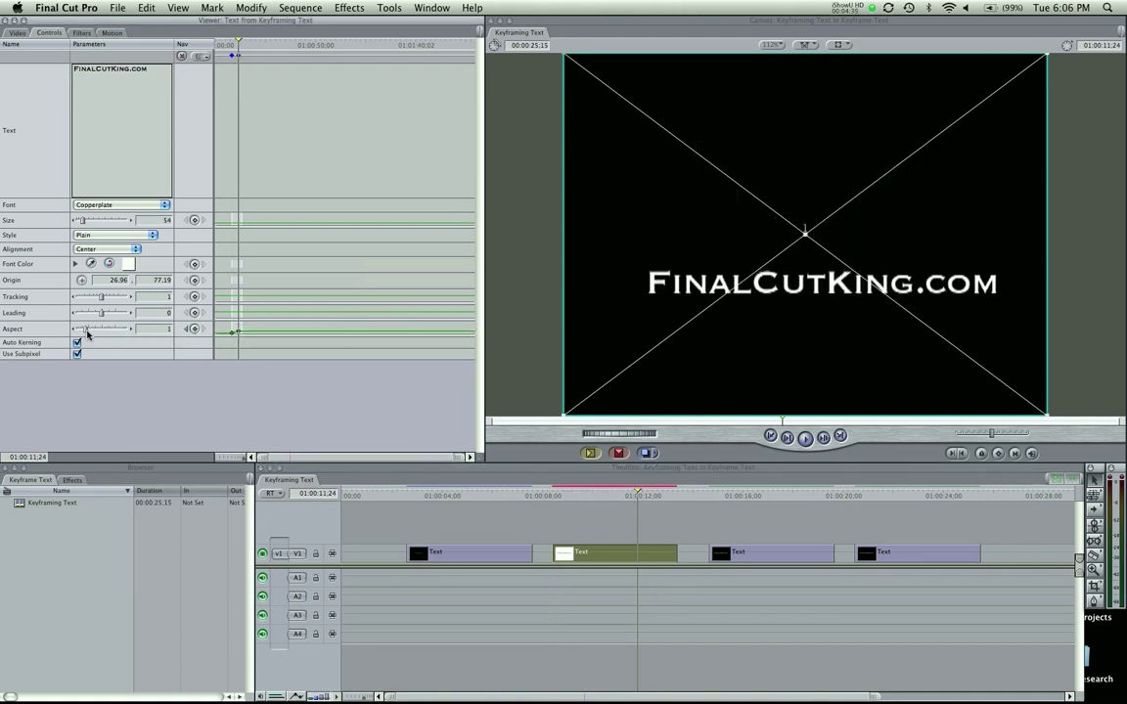
left_click(82, 282)
left_click_drag(802, 230, 812, 242)
left_click_drag(636, 496, 576, 497)
key("space")
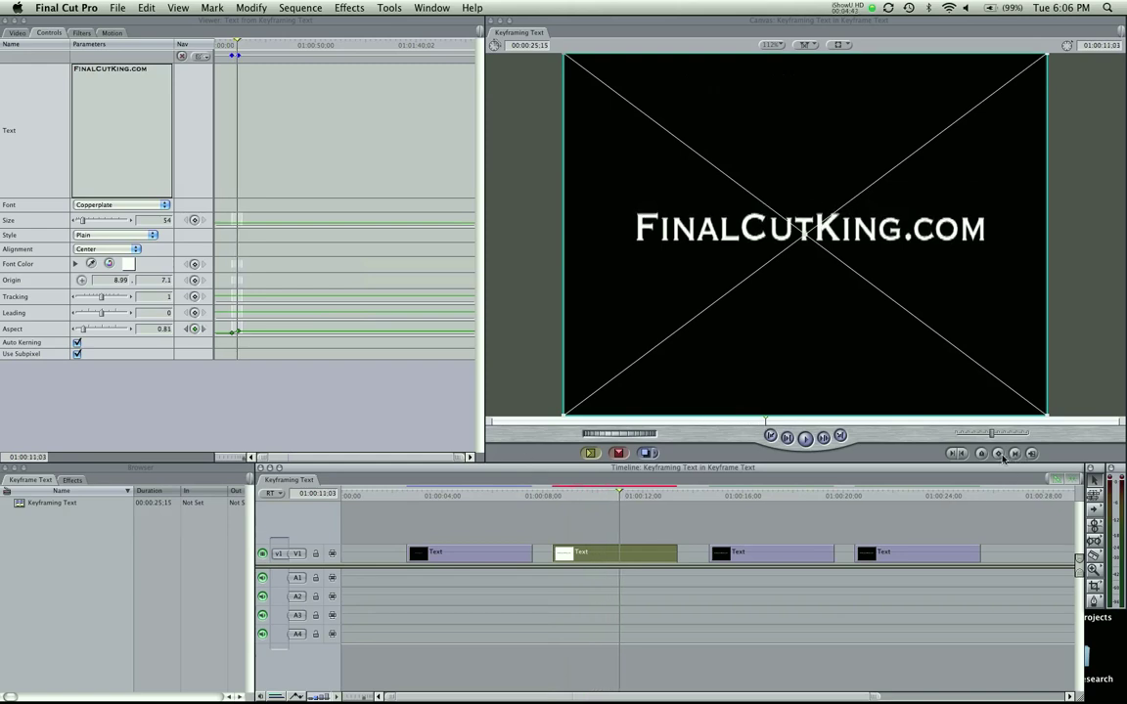
key("alt+equal")
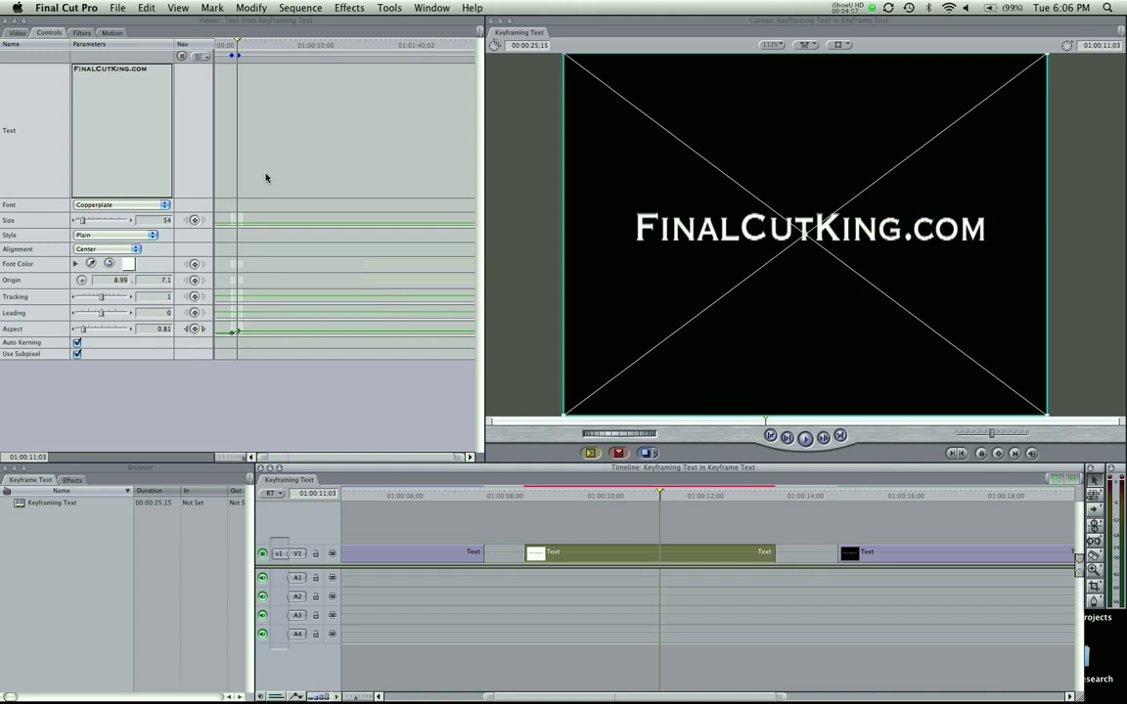
left_click(722, 496)
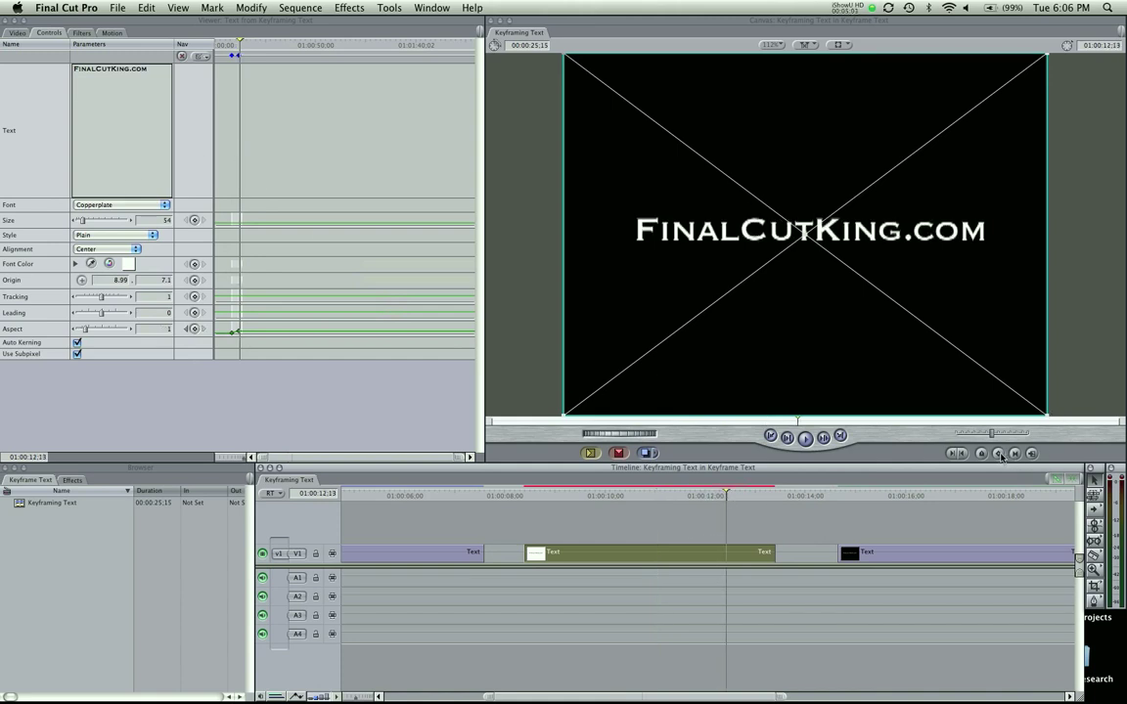
left_click(614, 530)
key("shift+z")
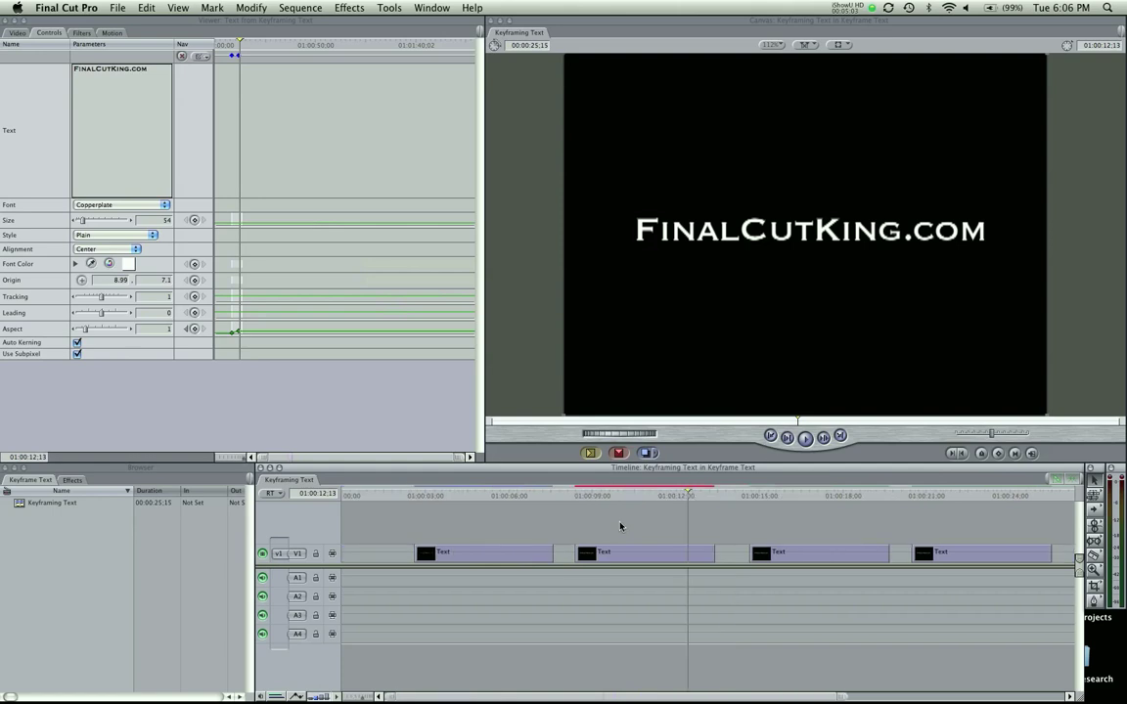